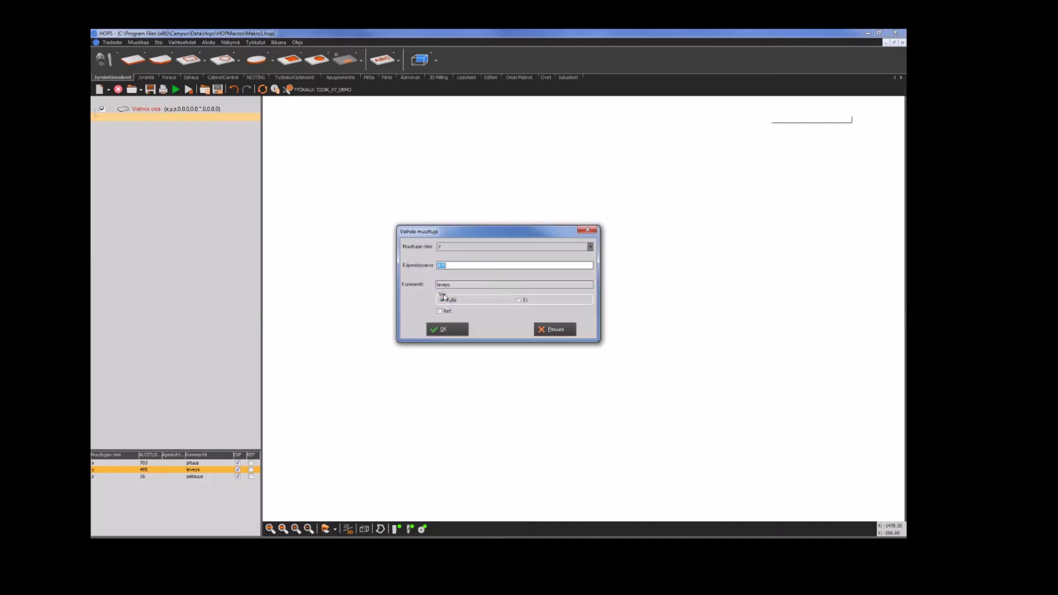
Step: Set the width variable y to 395 and add a variable a1 with the formula (y-172)/6
text(395)
key(Return)
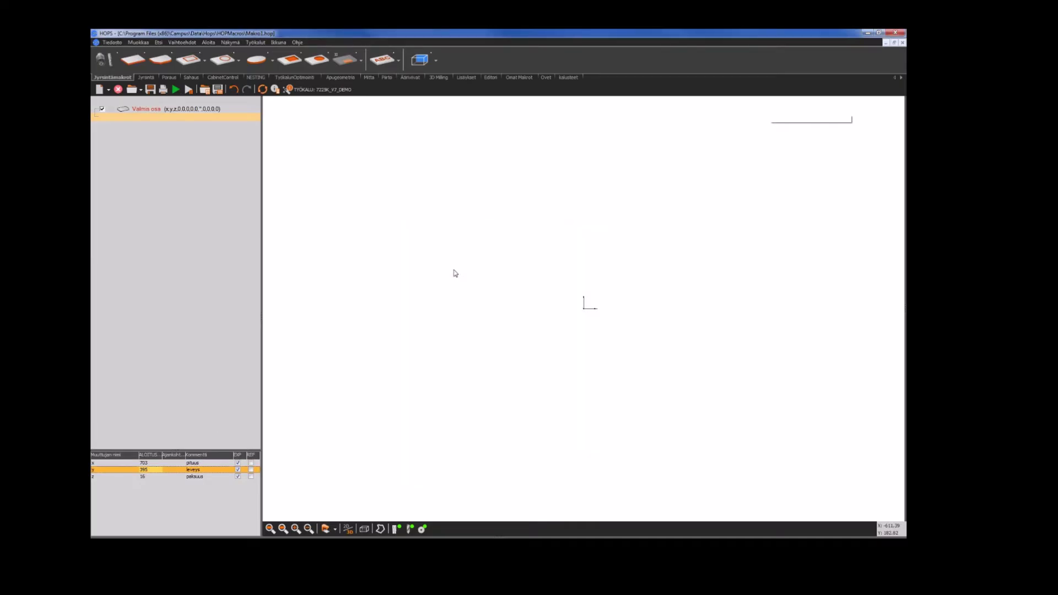
click(109, 486)
right_click(109, 486)
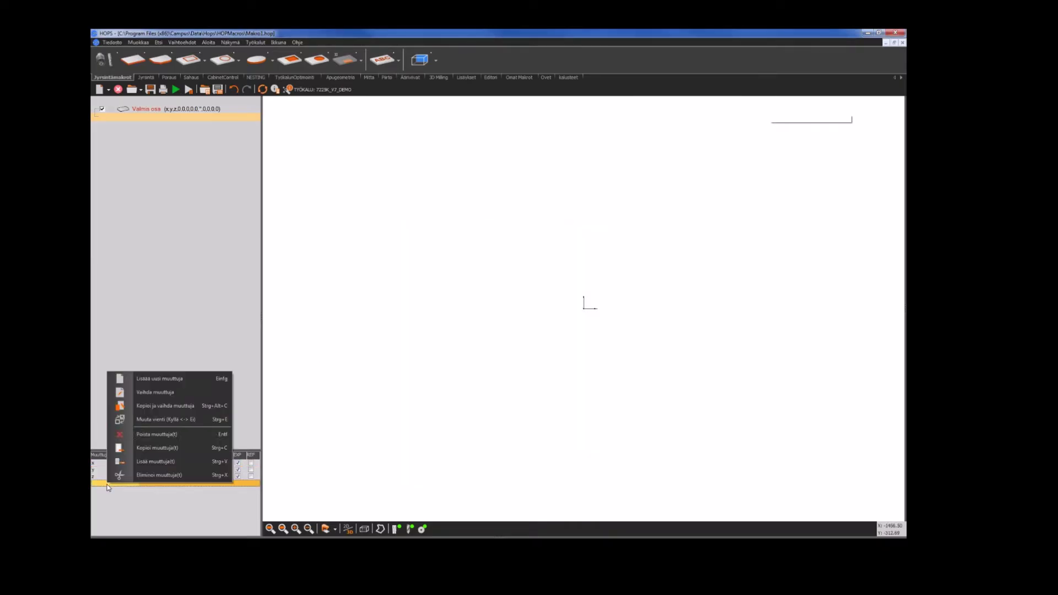
click(158, 384)
text(a1)
key(Tab)
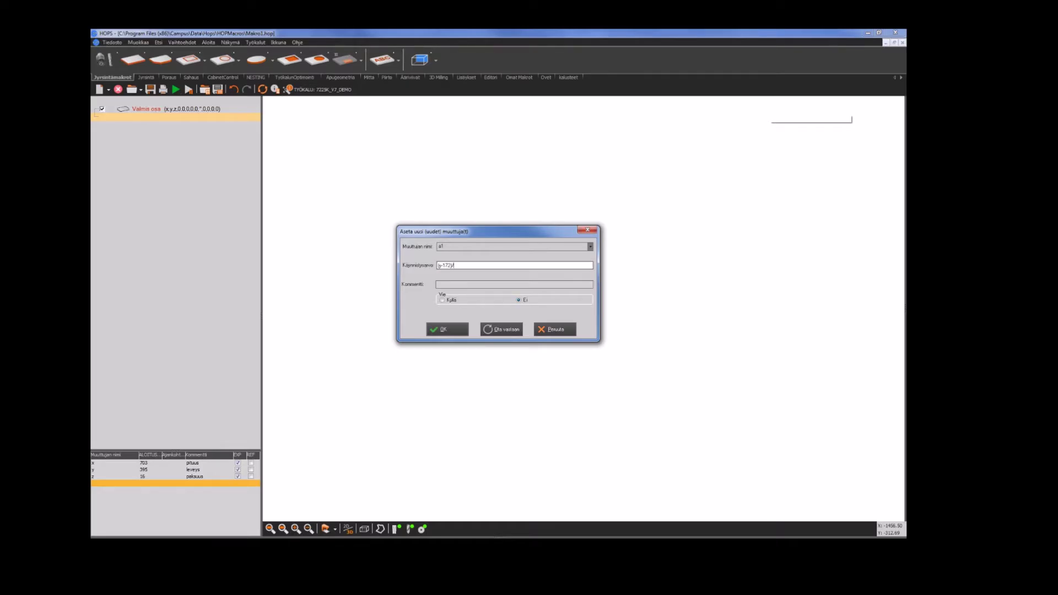
click(501, 331)
Step: Add a variable a2 with the formula a1*4
key(BackSpace)
text(2)
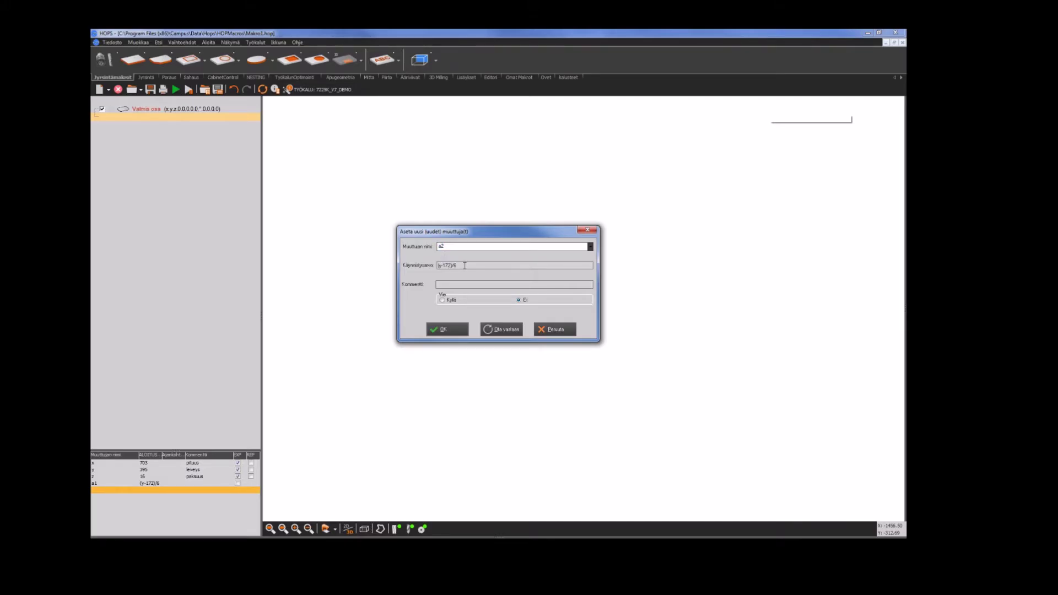
click(465, 265)
text(a1)
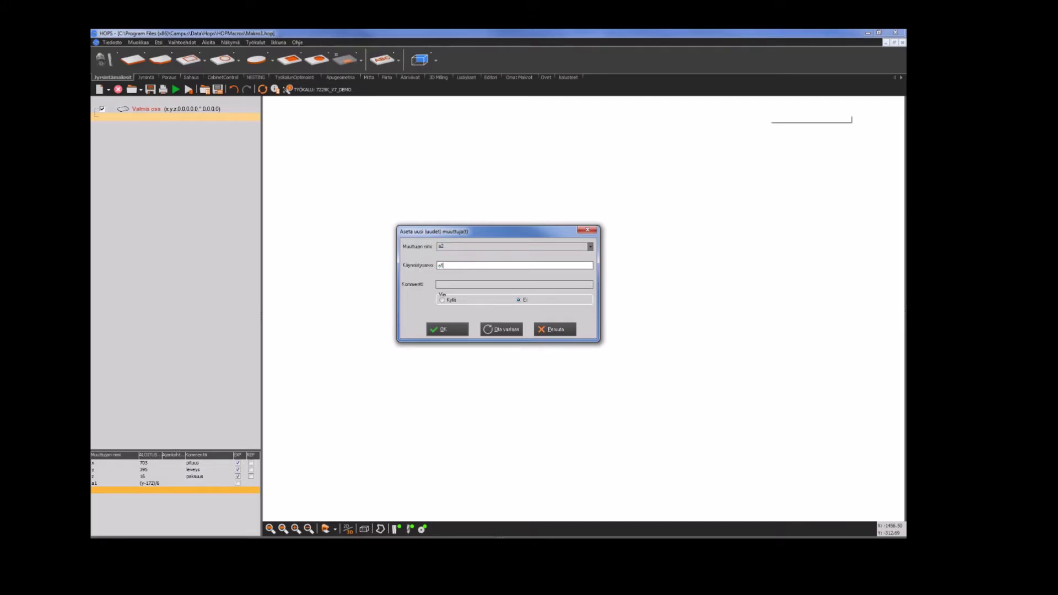
text(*4)
click(501, 330)
Step: Add a variable a3 with the formula a2*a2
text(a3)
key(Tab)
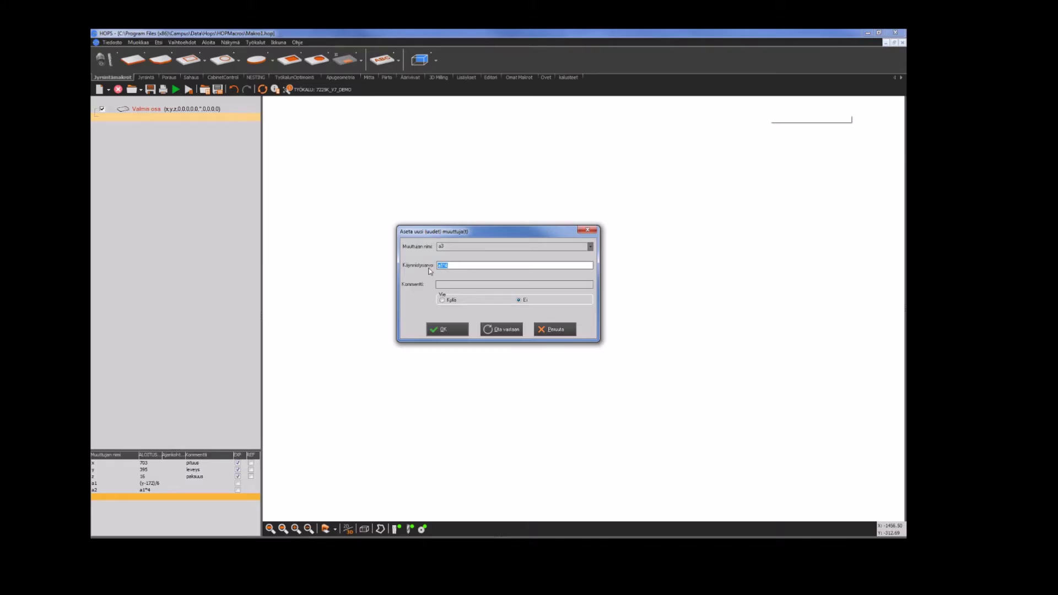
text(a2*a2)
click(508, 329)
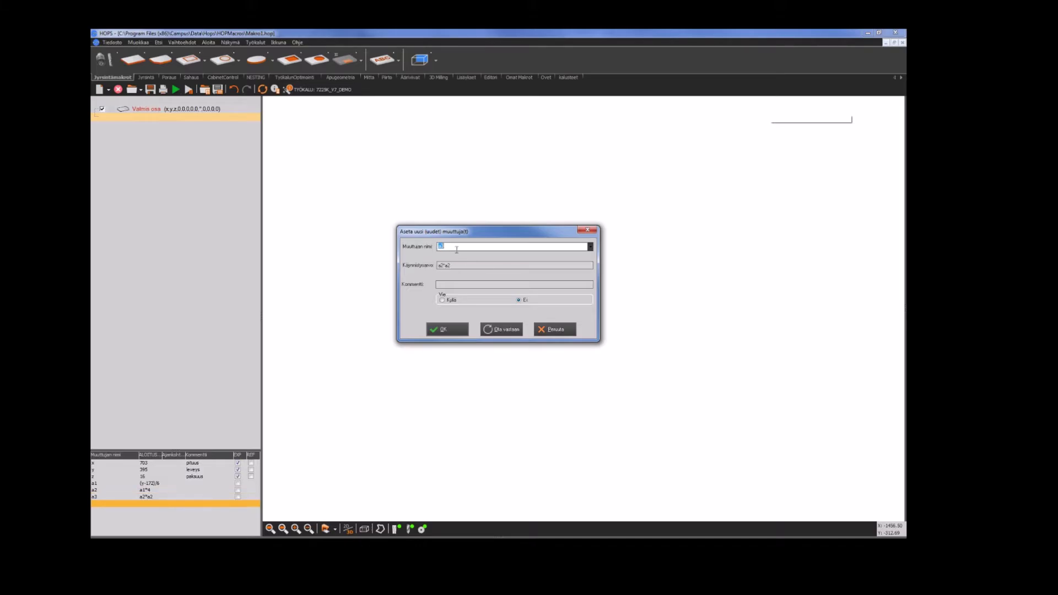
Step: Add a variable a4 with the formula a3/213.4+13.3
text(a4)
key(Tab)
text(a)
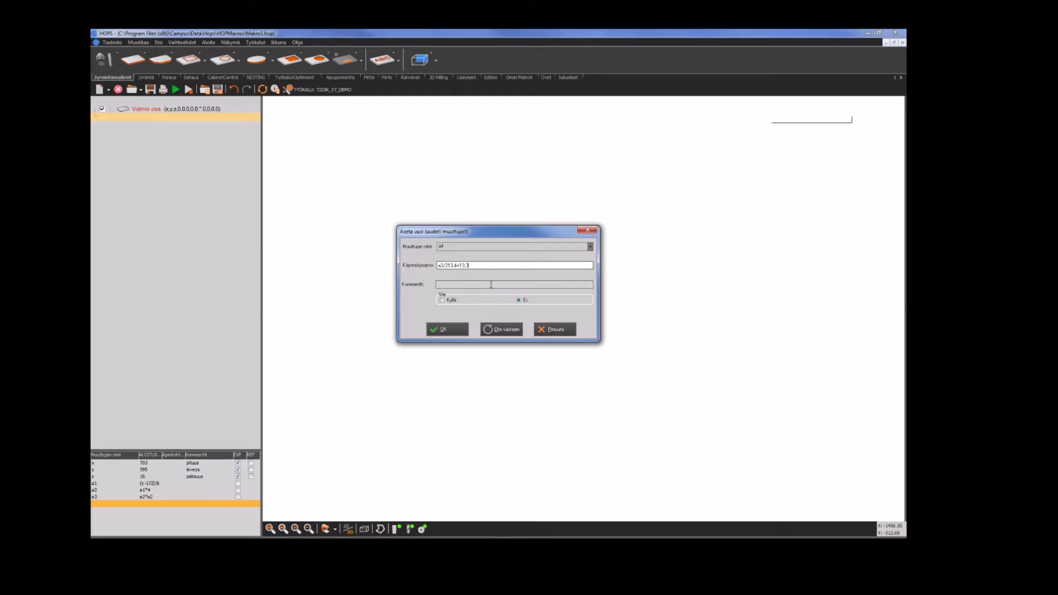
click(501, 330)
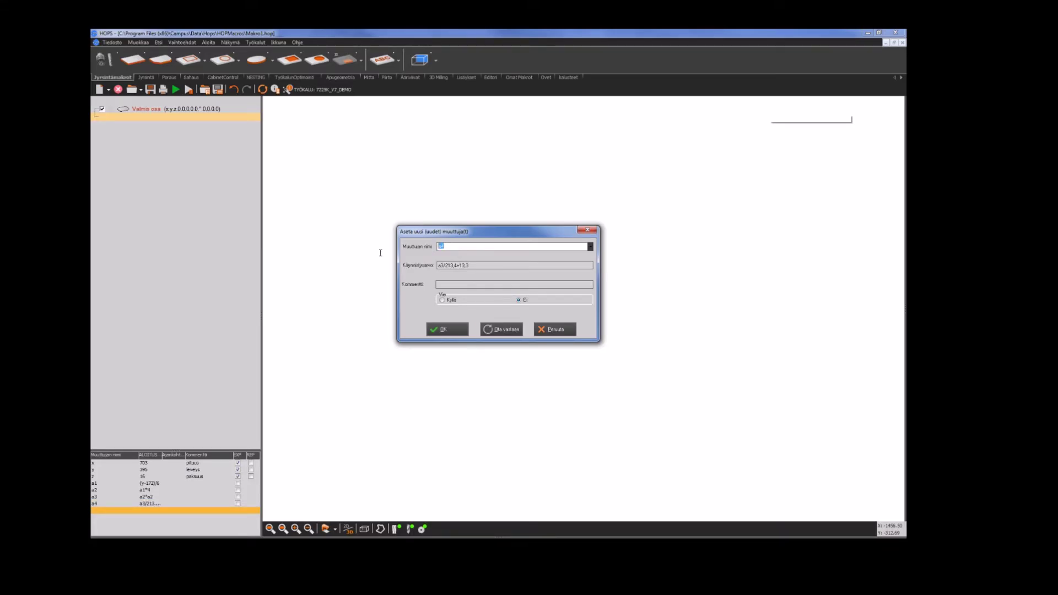
Step: Add a variable a5 with the formula a4/2 and finish entering variables
text(a5)
key(Tab)
text(a)
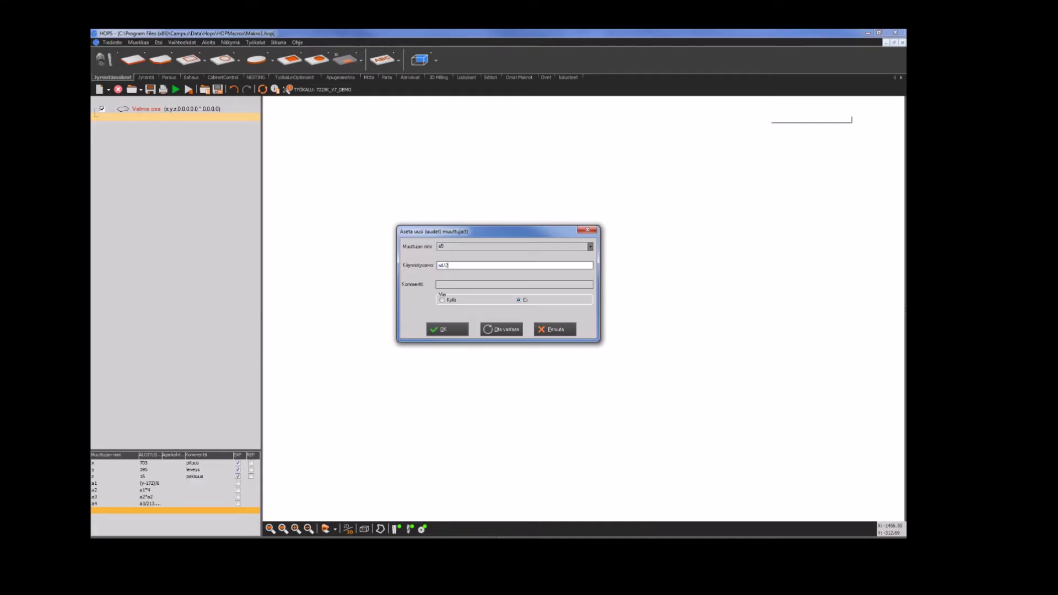
click(450, 330)
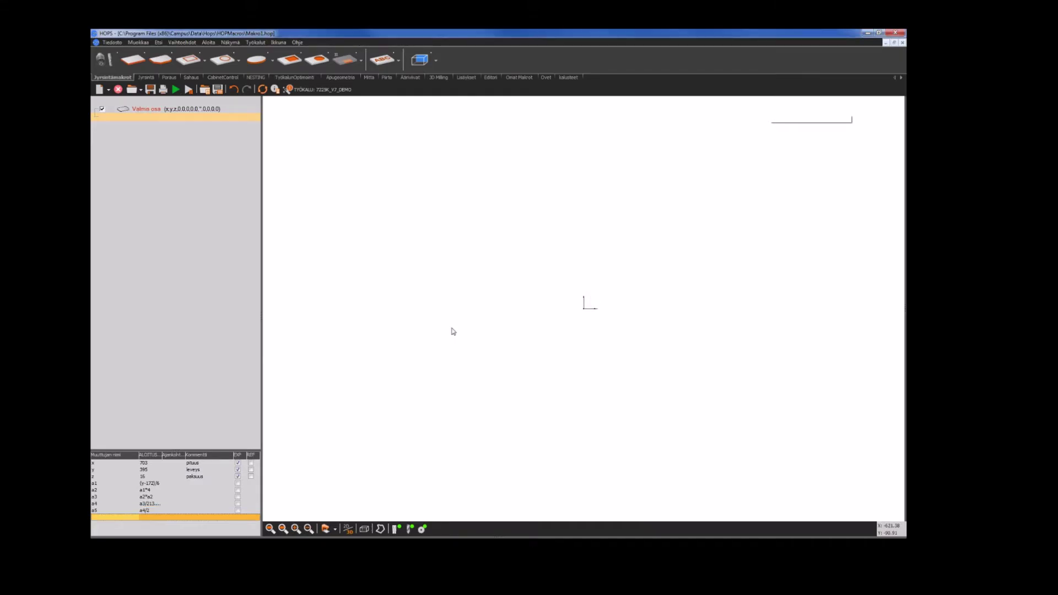
Step: Set the X and Y offsets of the finished part (Valmis osa) to 3
double_click(149, 109)
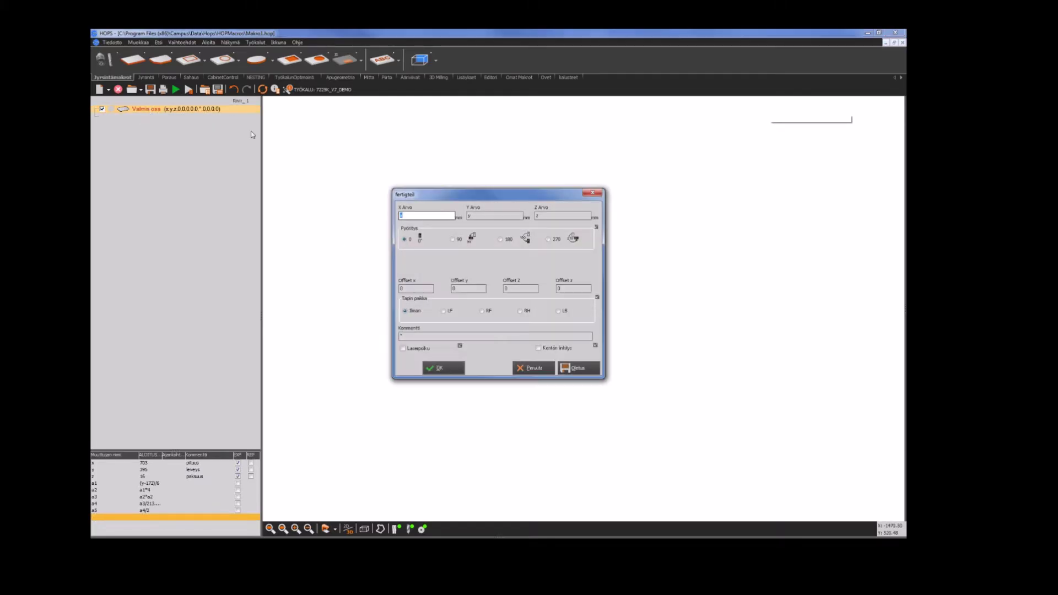
click(425, 290)
text(3)
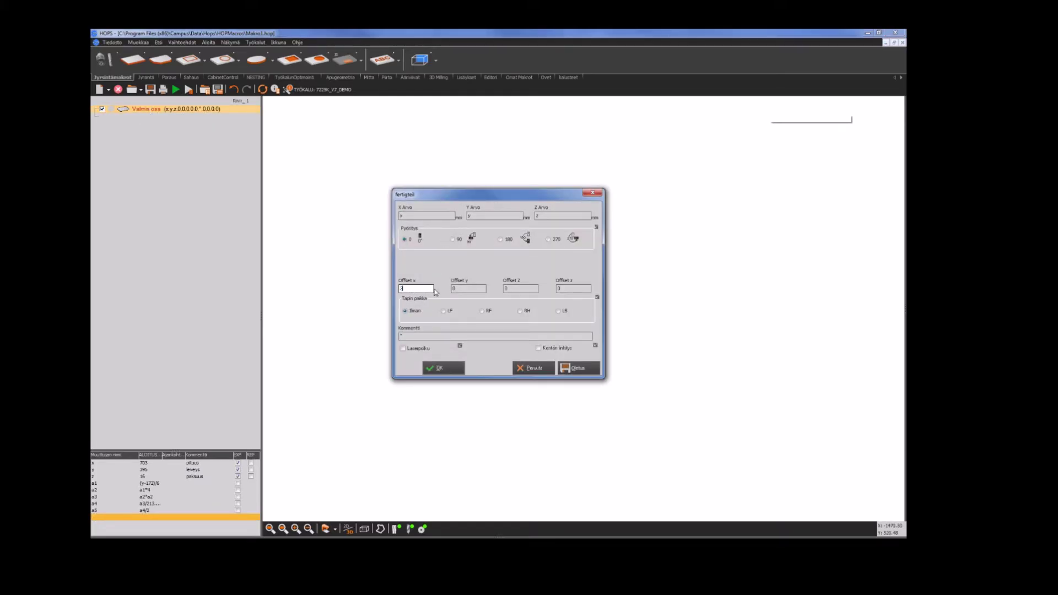
click(484, 287)
text(3)
click(444, 368)
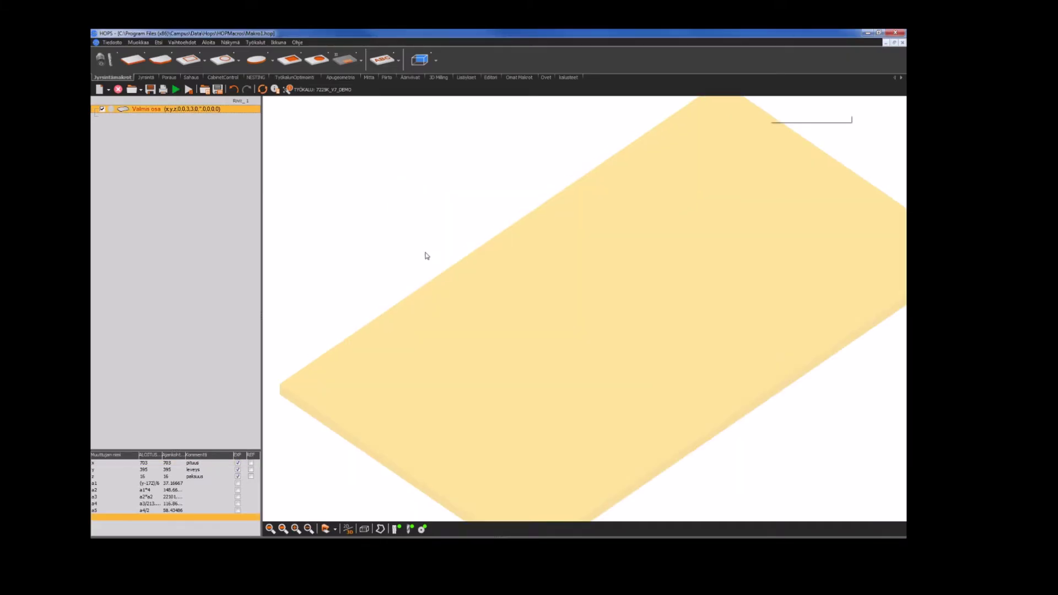
Step: Add a tool call for tool 100, kalusteoven reunatera, after the finished part definition
scroll(426, 256, up, 1)
click(440, 294)
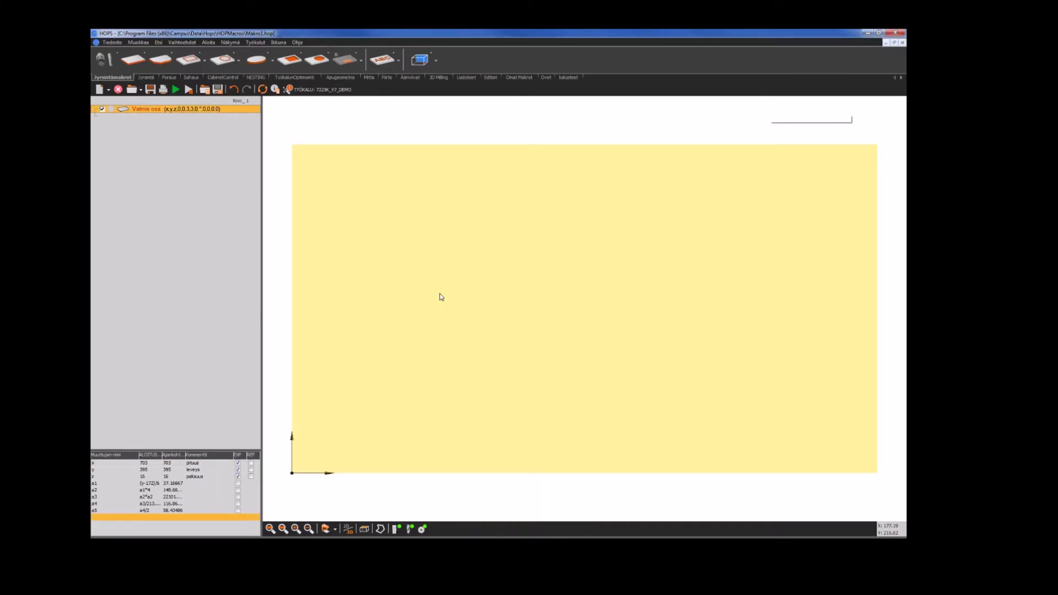
click(104, 59)
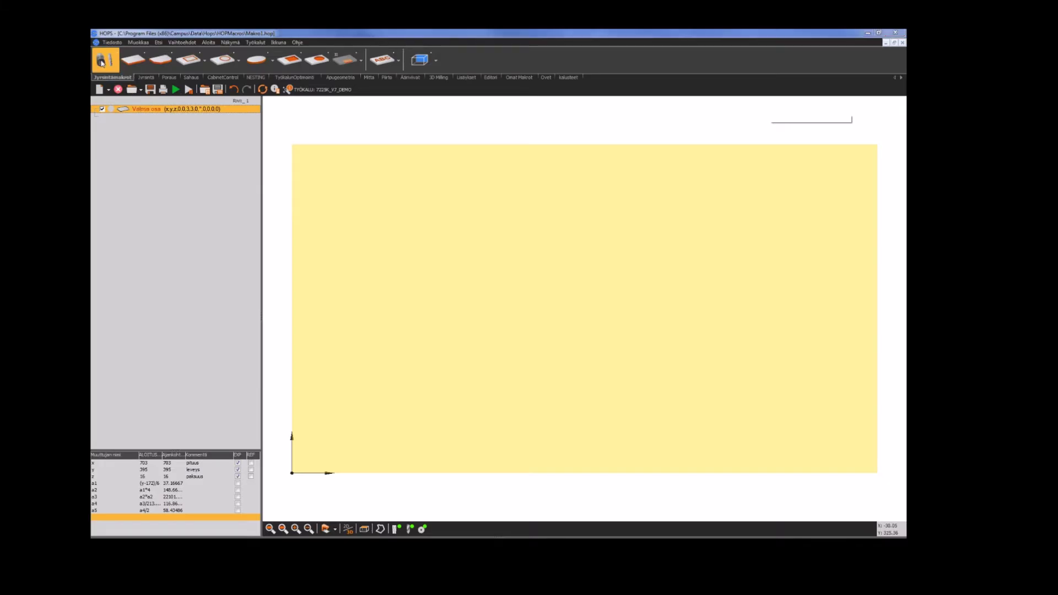
click(618, 238)
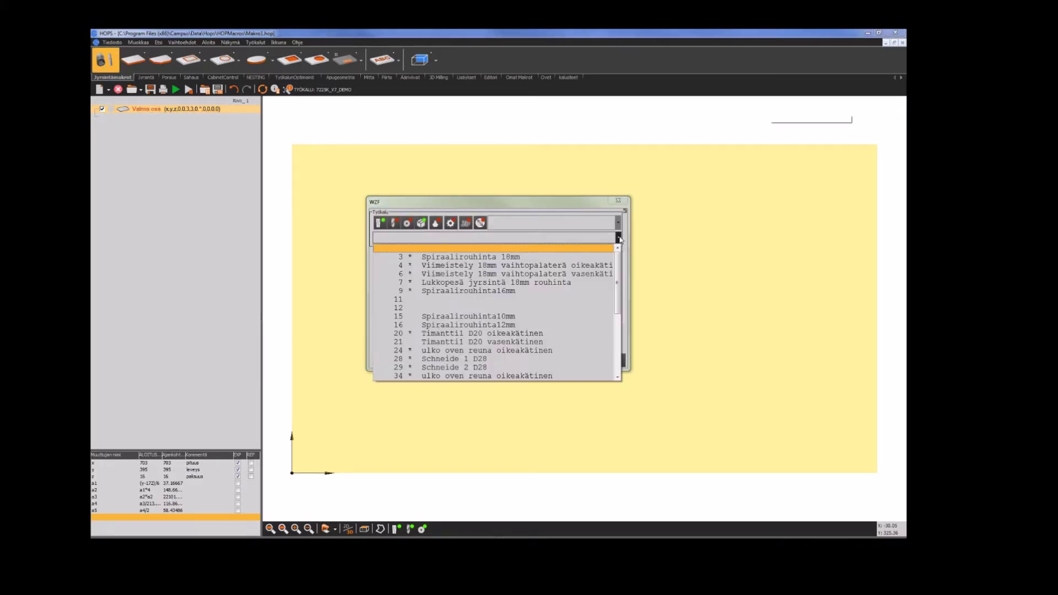
scroll(619, 265, down, 3)
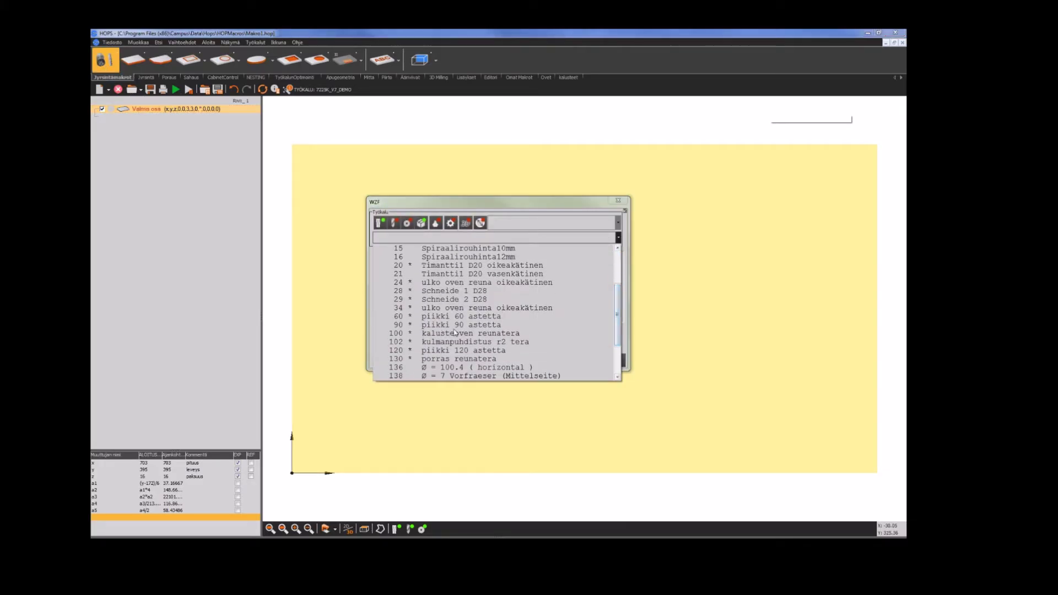
click(451, 337)
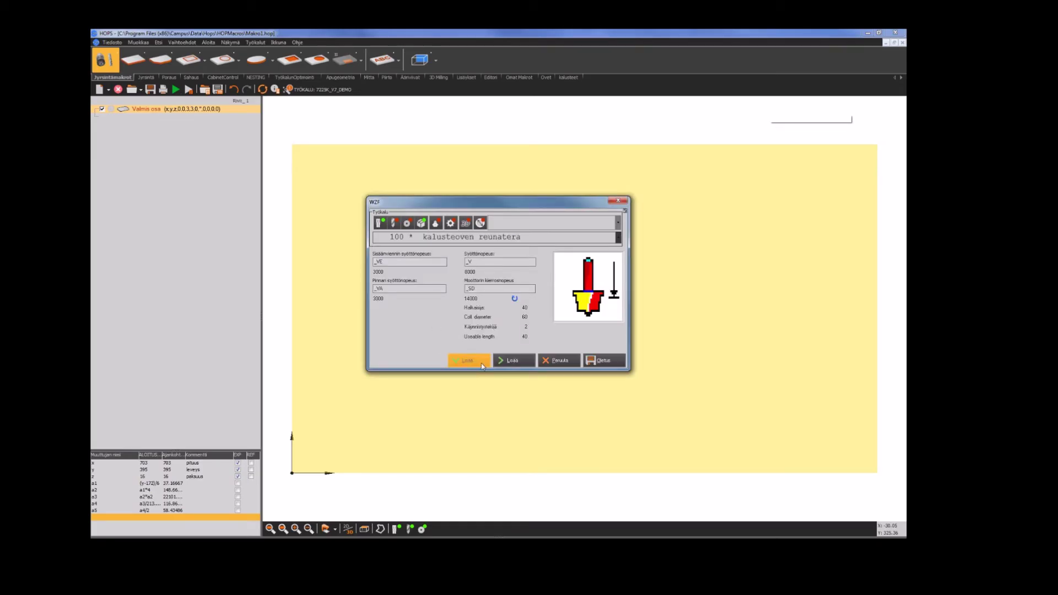
click(481, 364)
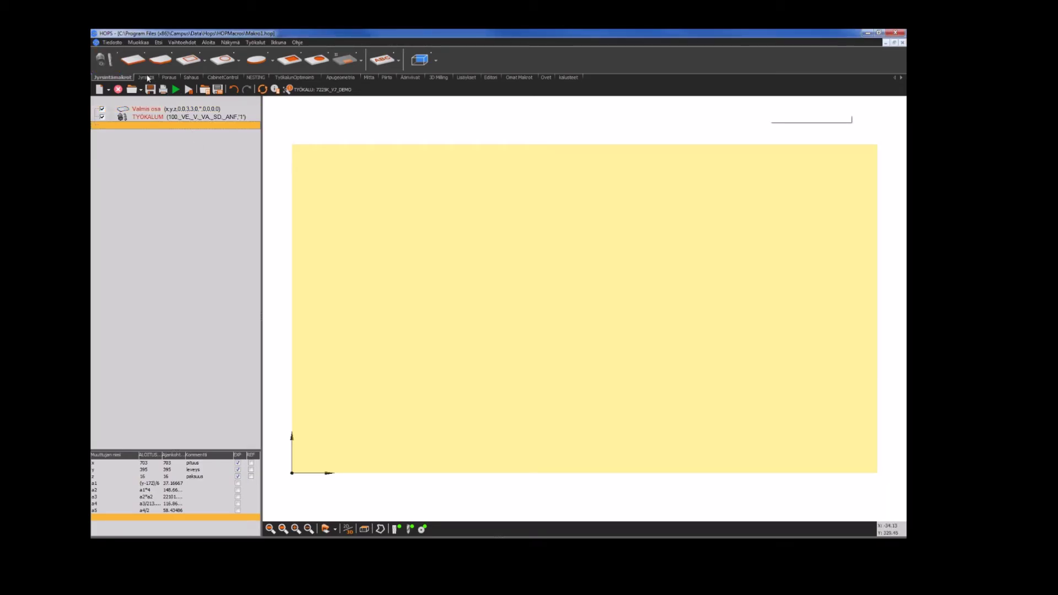
Step: Add a Formaatti contour milling around the panel with corner radius 3 mm and milling depth -14 mm
click(132, 60)
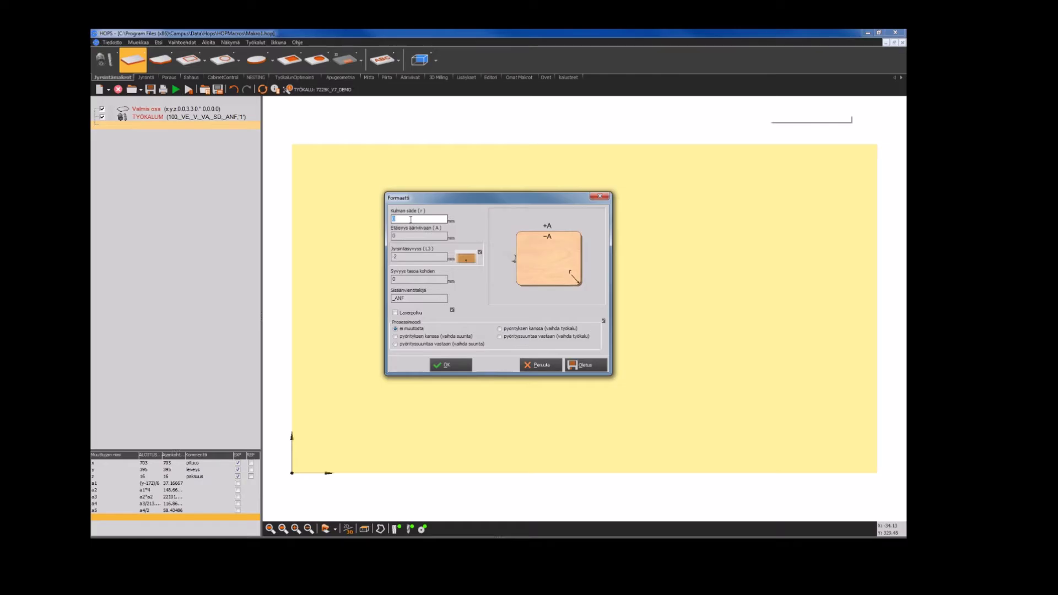
click(399, 257)
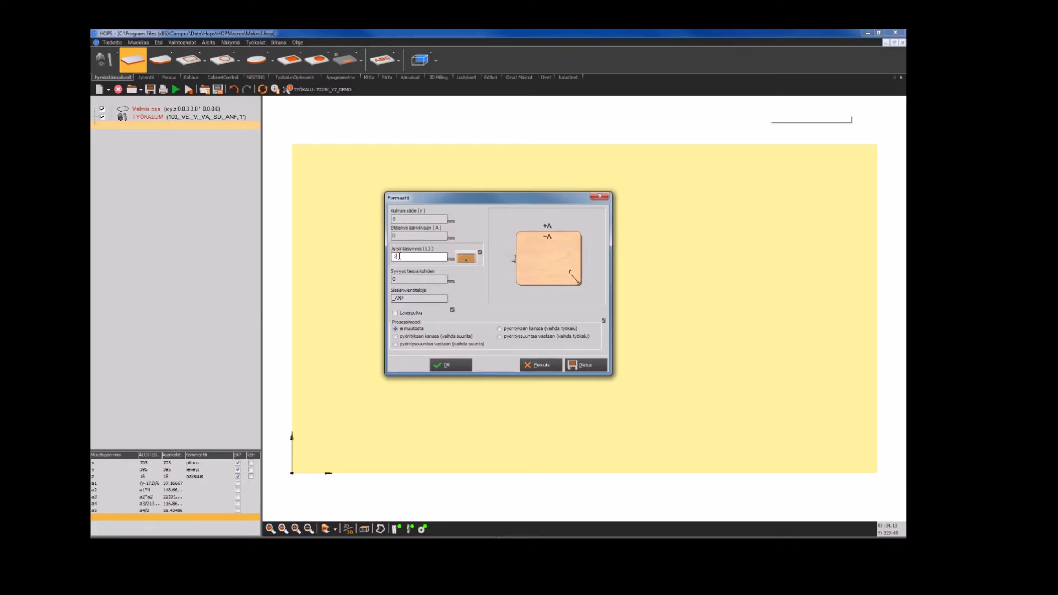
text(-14)
click(448, 373)
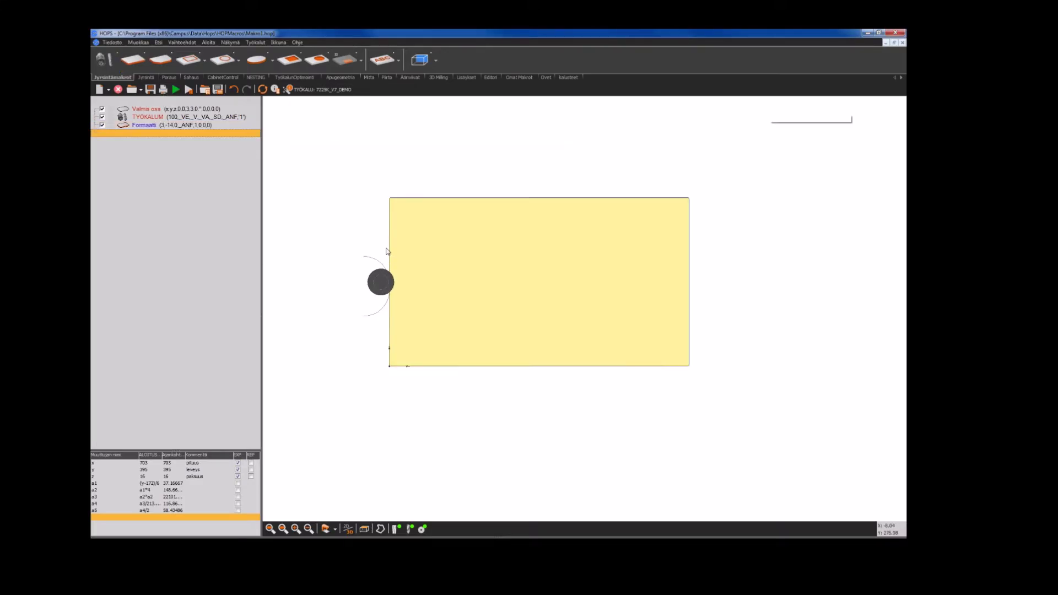
Step: Save the program in the examples folder as kalusteovi3 in the HOPS-tiedosto (*.hop) format
click(150, 90)
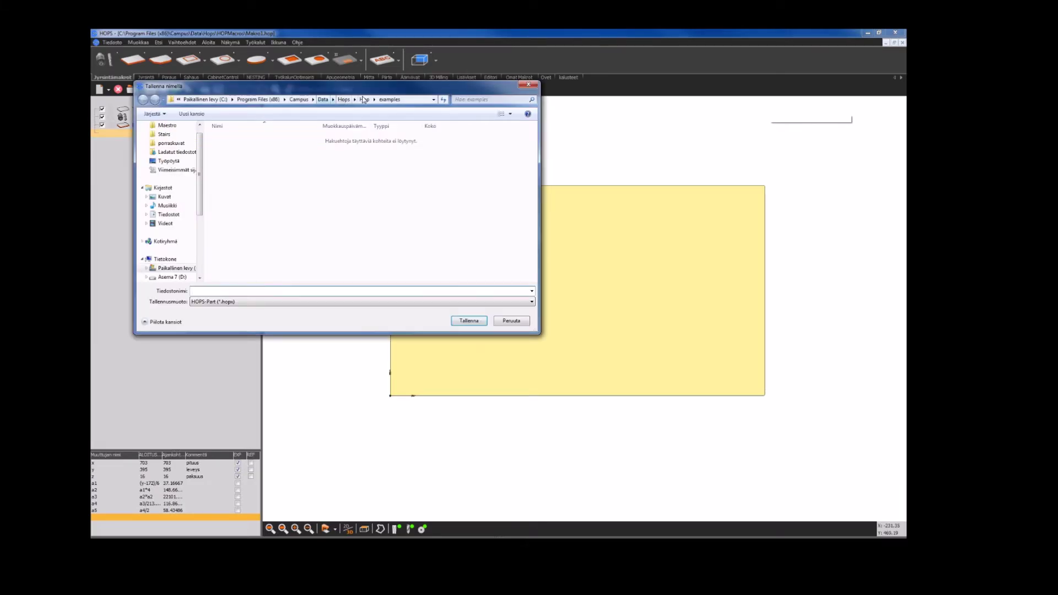
click(245, 305)
click(231, 313)
click(233, 147)
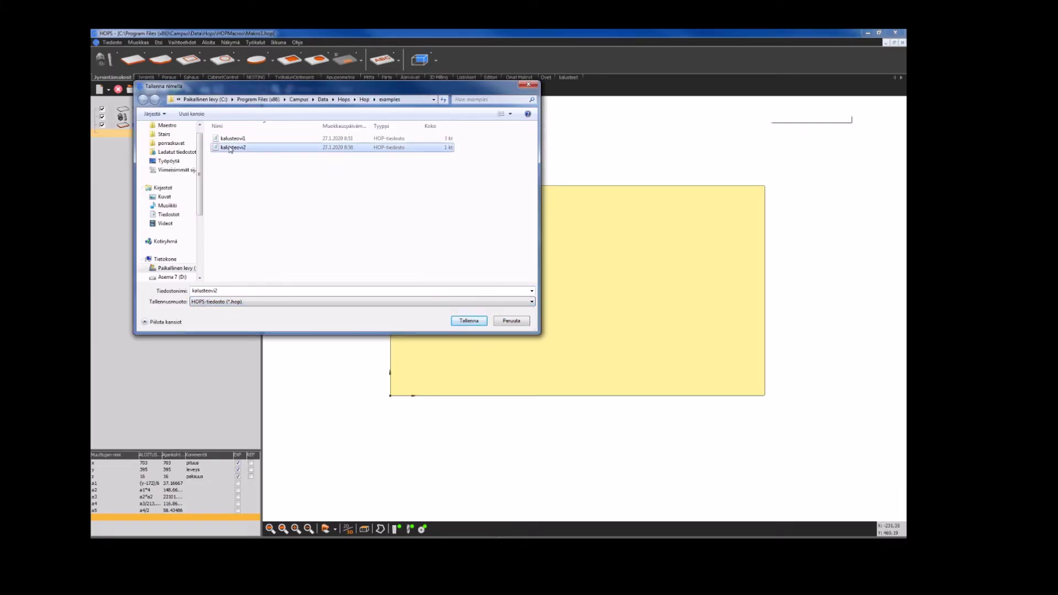
click(232, 290)
key(BackSpace)
text(3)
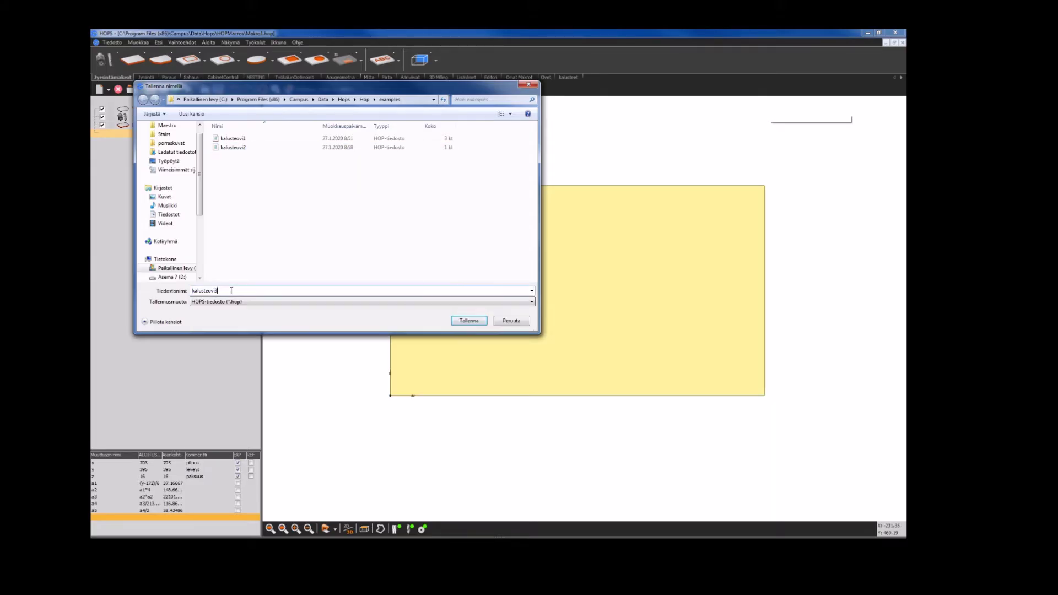
click(469, 321)
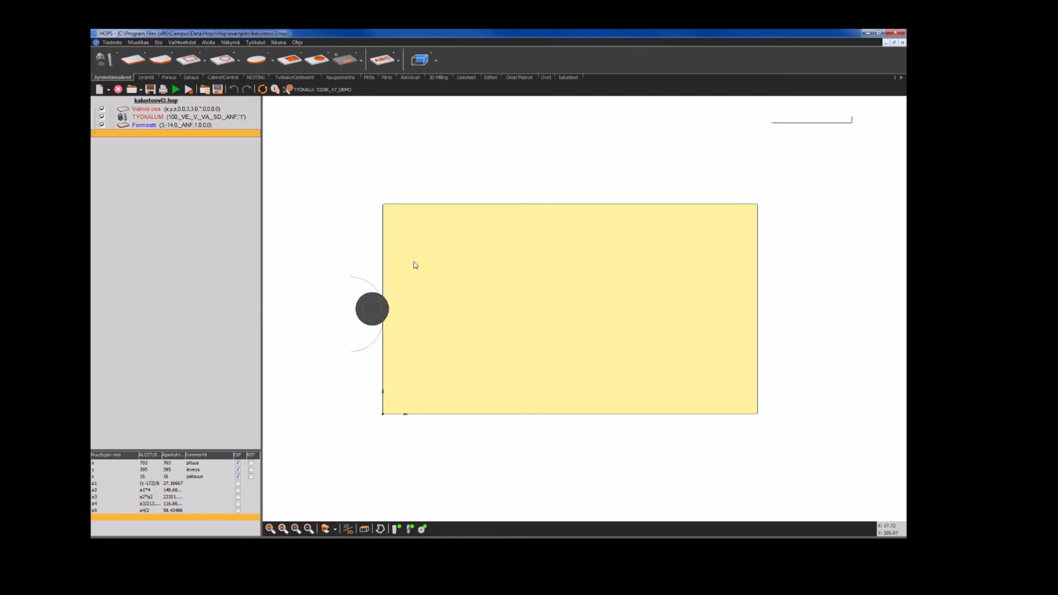
Step: Add a milling start point at X 70, Y y/2, Z -5 with linear approach and Z interpolation
click(147, 78)
click(133, 59)
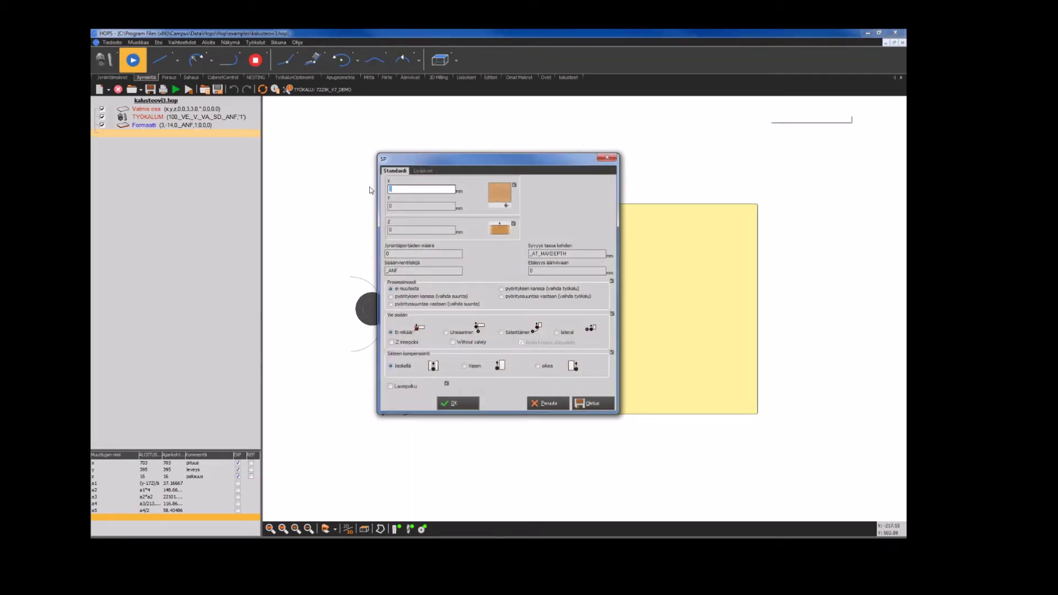
text(70)
key(Tab)
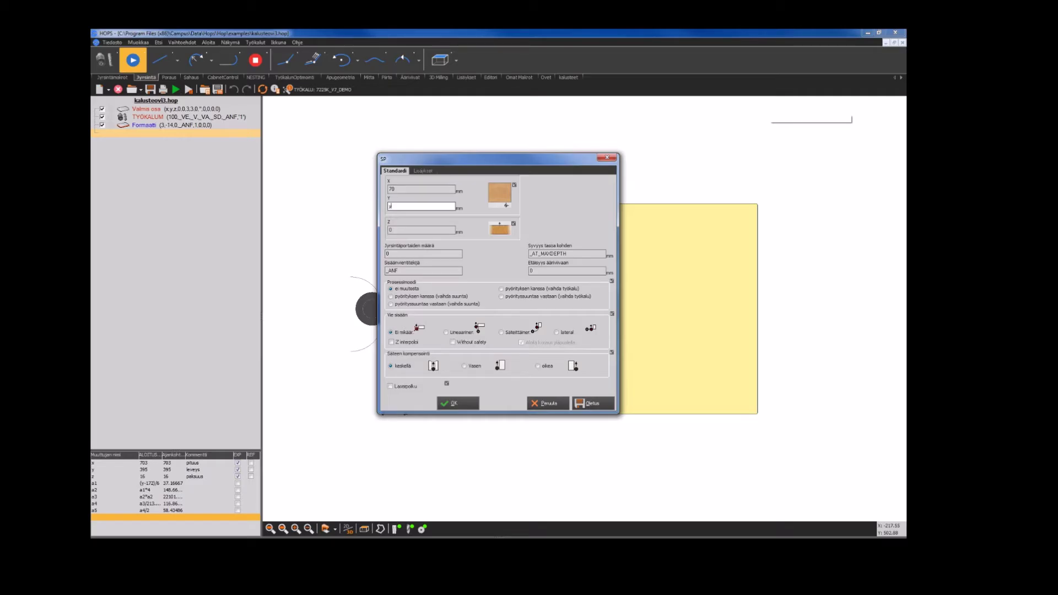
text(y/2)
key(Tab)
text(-5)
click(446, 333)
click(391, 343)
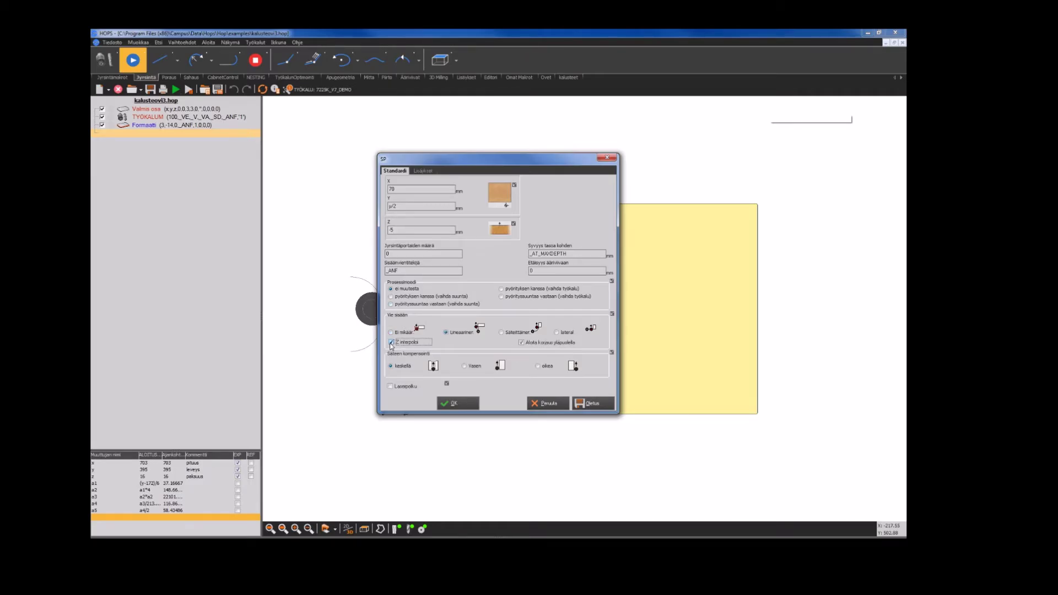
click(451, 405)
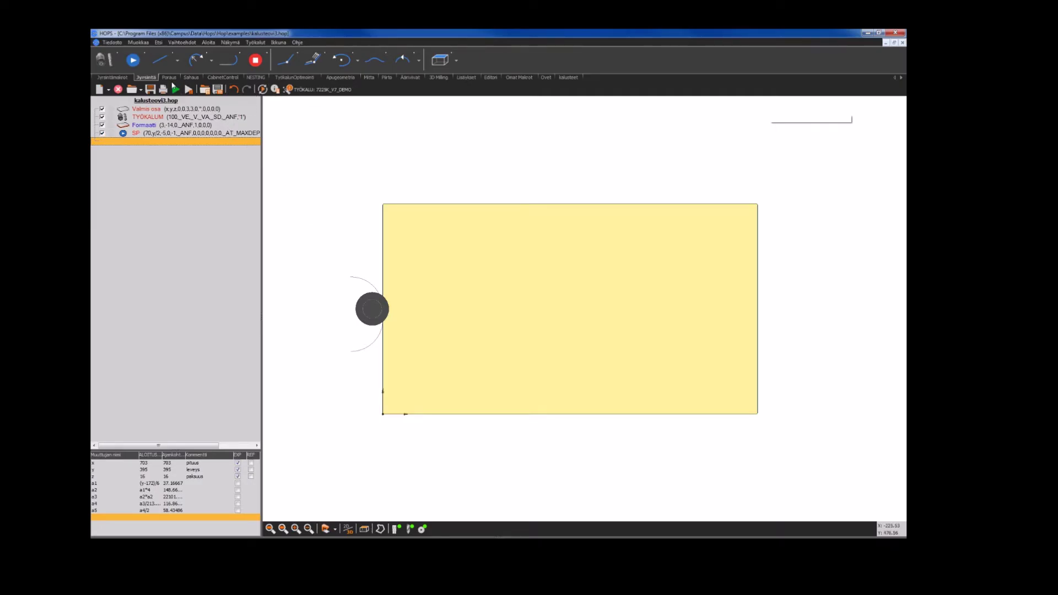
Step: Add a straight G01 milling line from the start point to X 70, Y 70
click(160, 59)
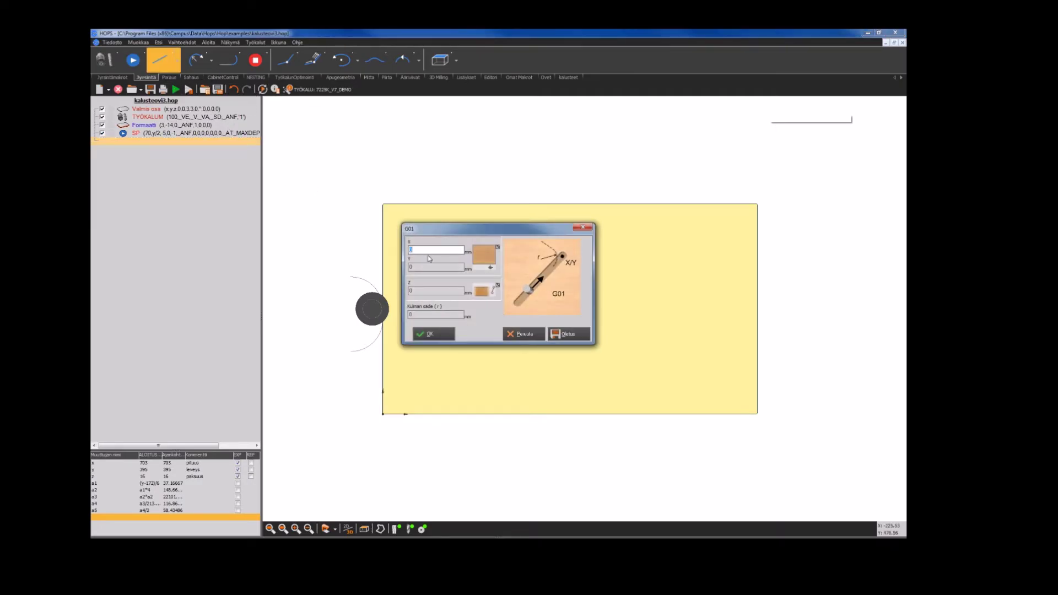
text(70)
key(Tab)
text(70)
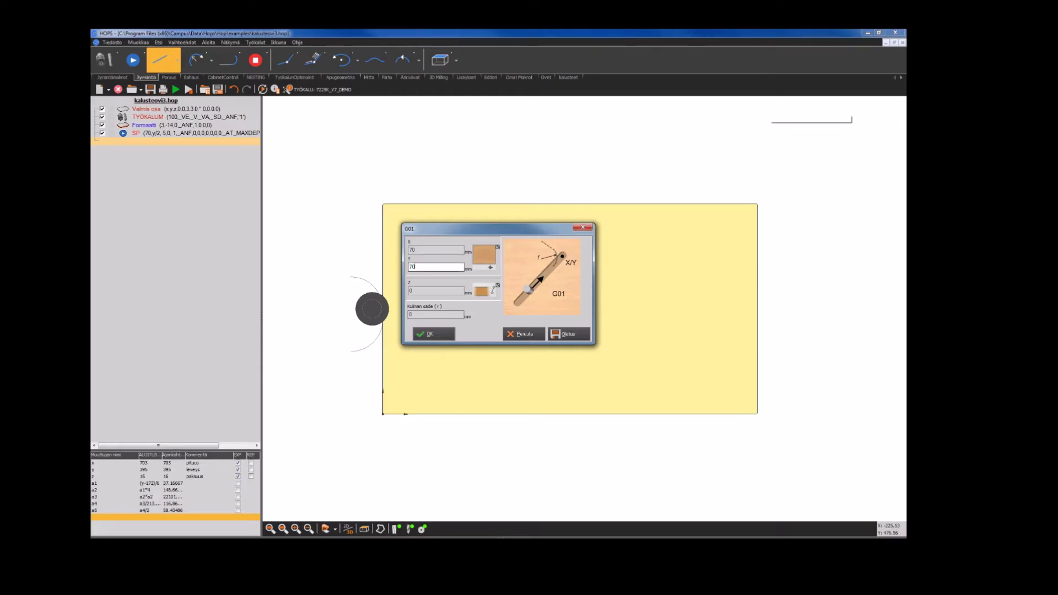
click(435, 338)
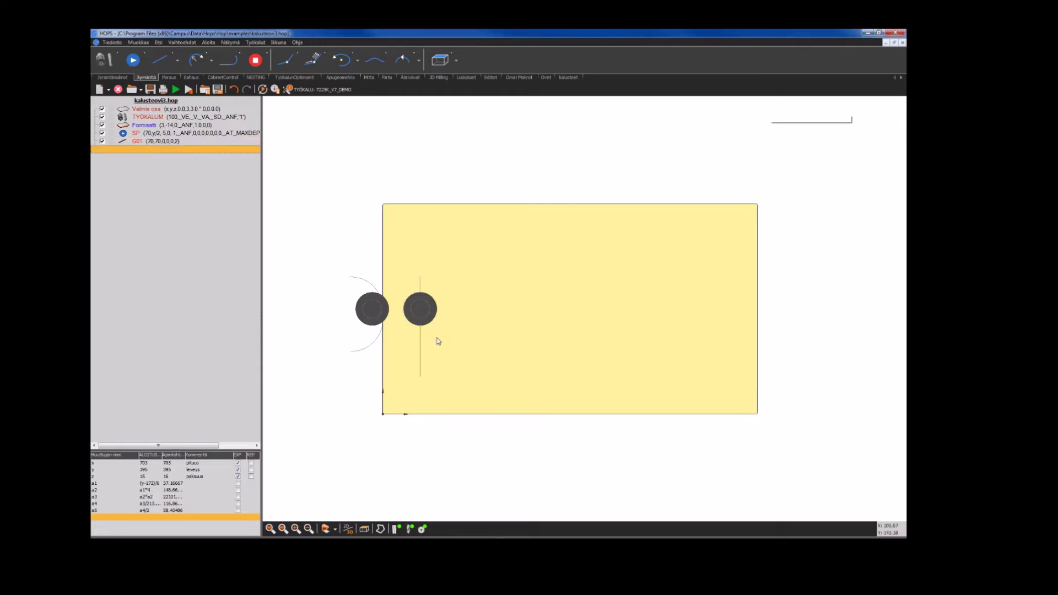
Step: Add a straight G01 milling line along the panel's lower side to X x-100, Y 70
click(160, 60)
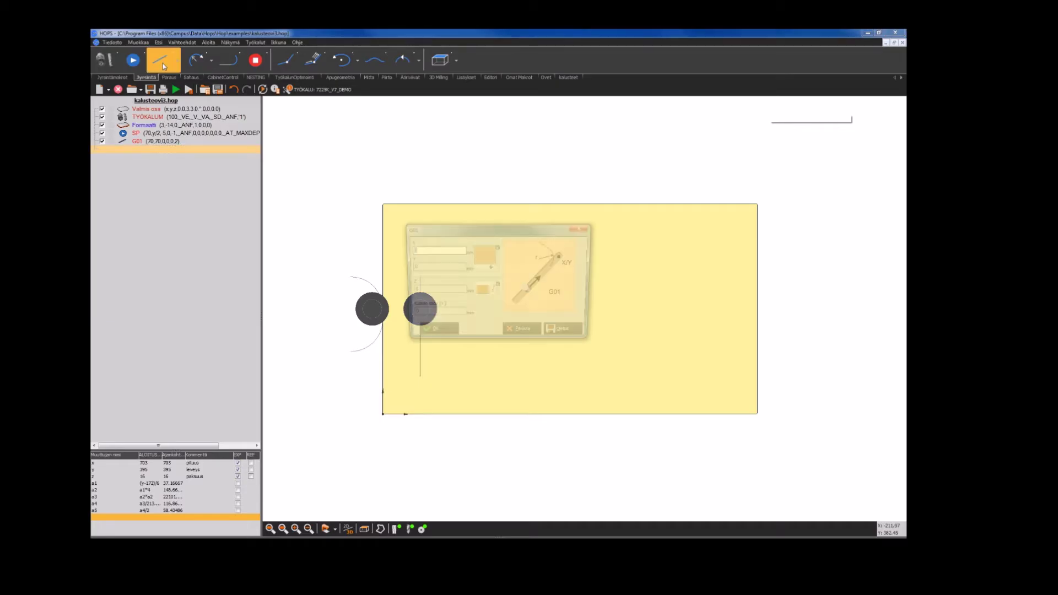
text(x-100)
key(Tab)
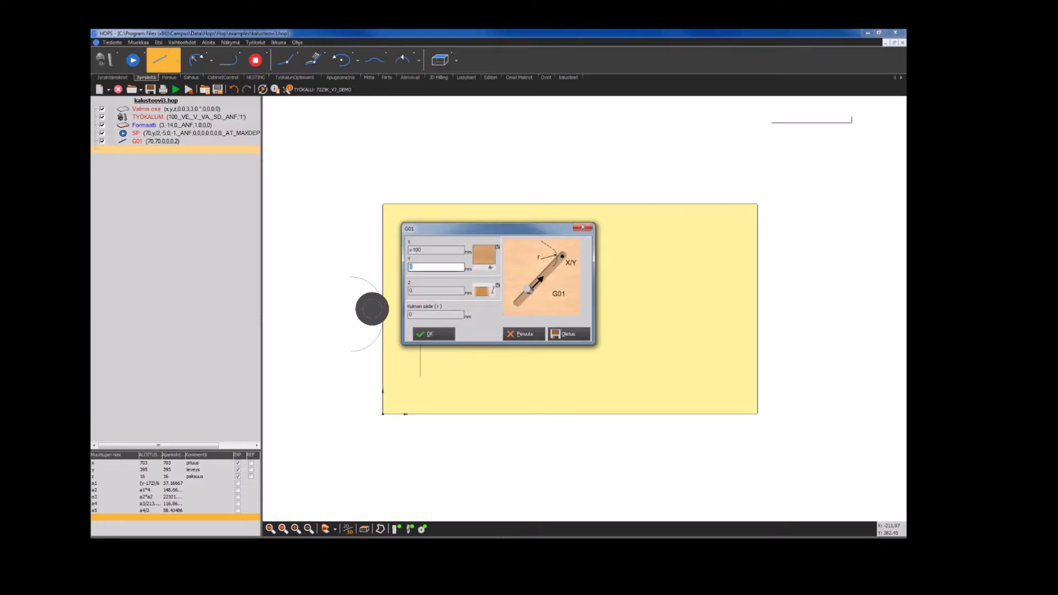
text(70)
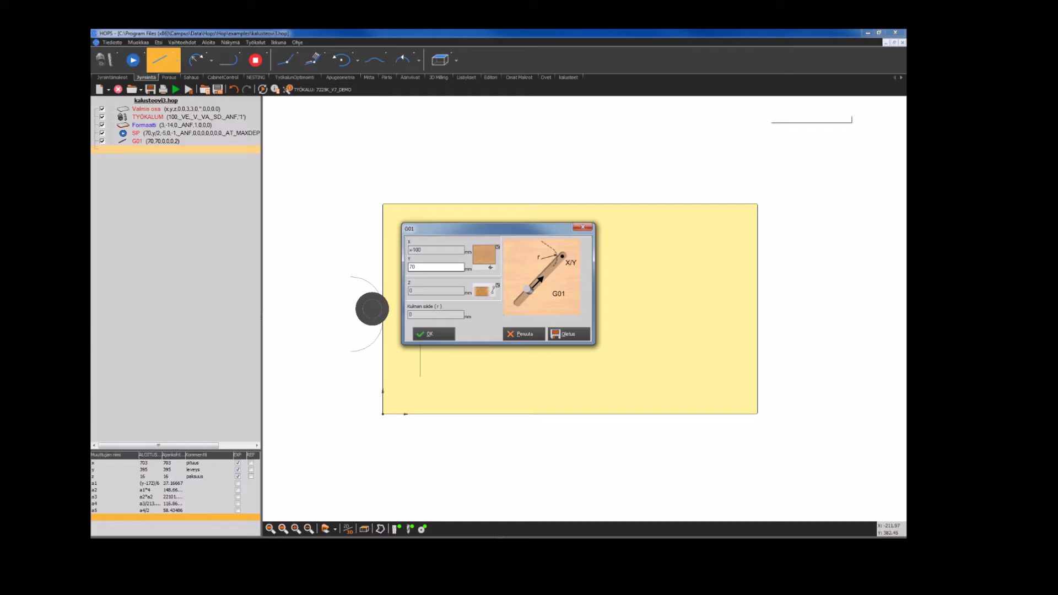
click(440, 334)
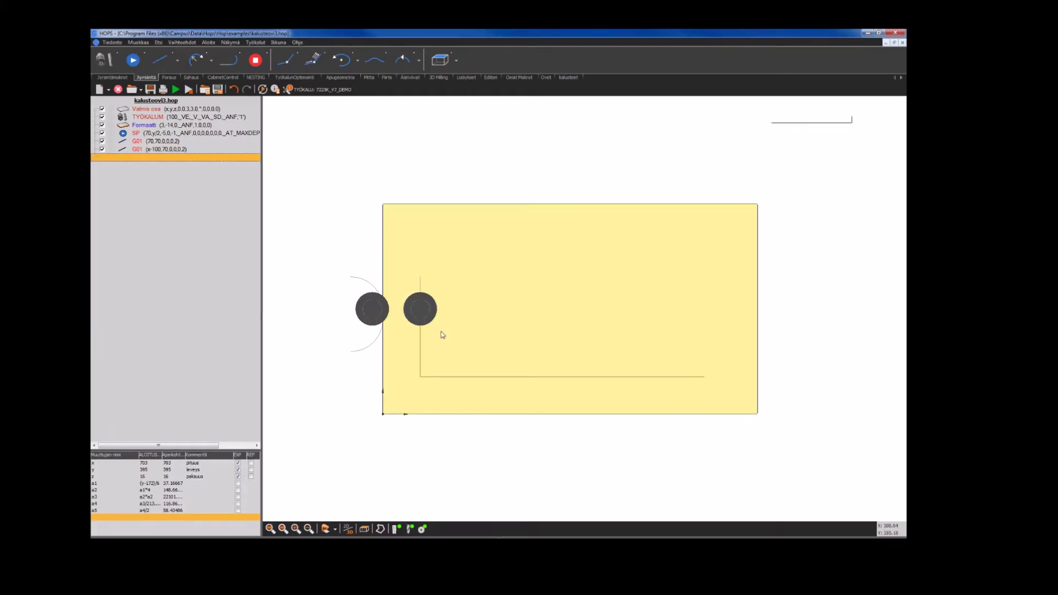
Step: Add a short straight G01 milling line to X x-100, Y 86
click(162, 60)
text(x)
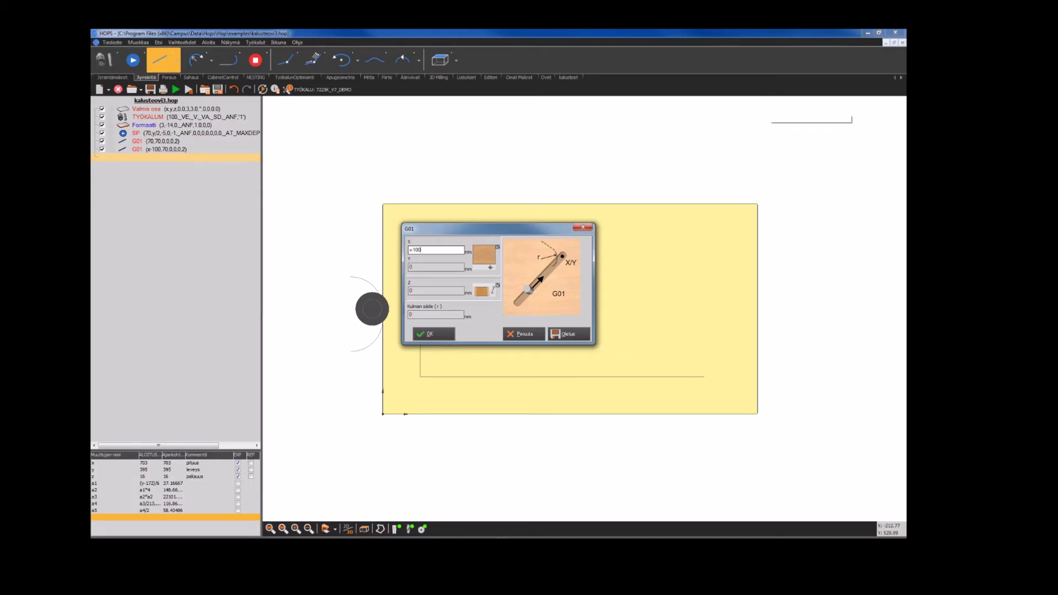
text(-100)
key(Tab)
text(86)
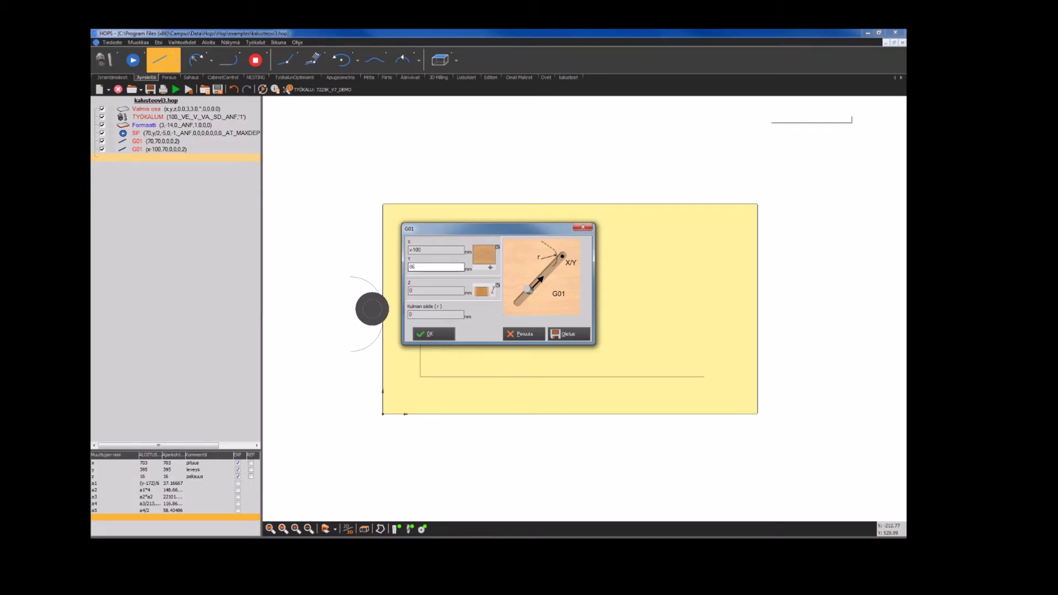
click(449, 334)
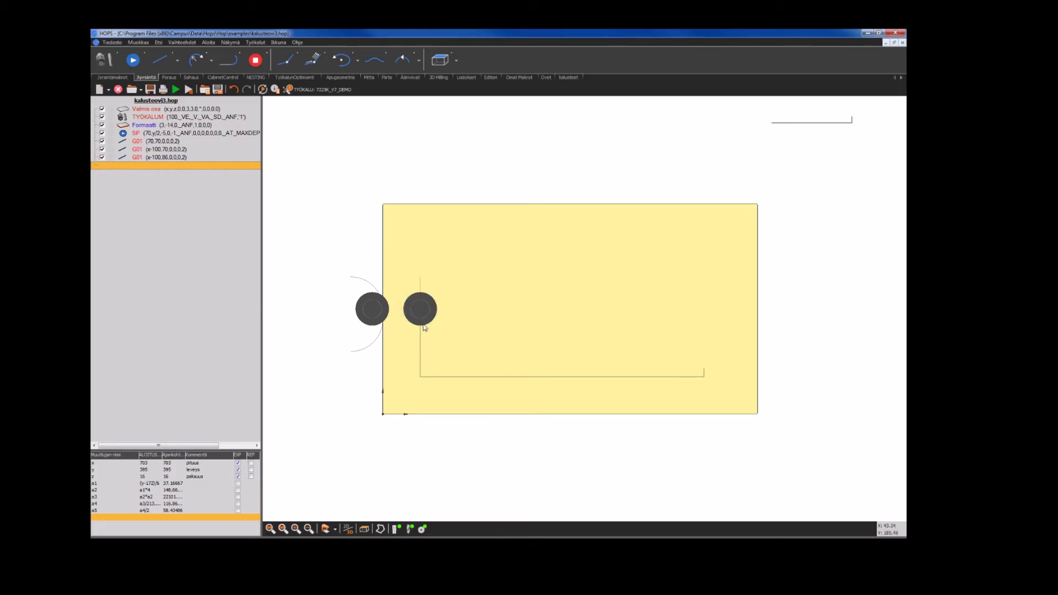
Step: Add a clockwise G02 arc defined by radius, ending at X x-86.6, Y 86+a1, with radius a5
click(204, 59)
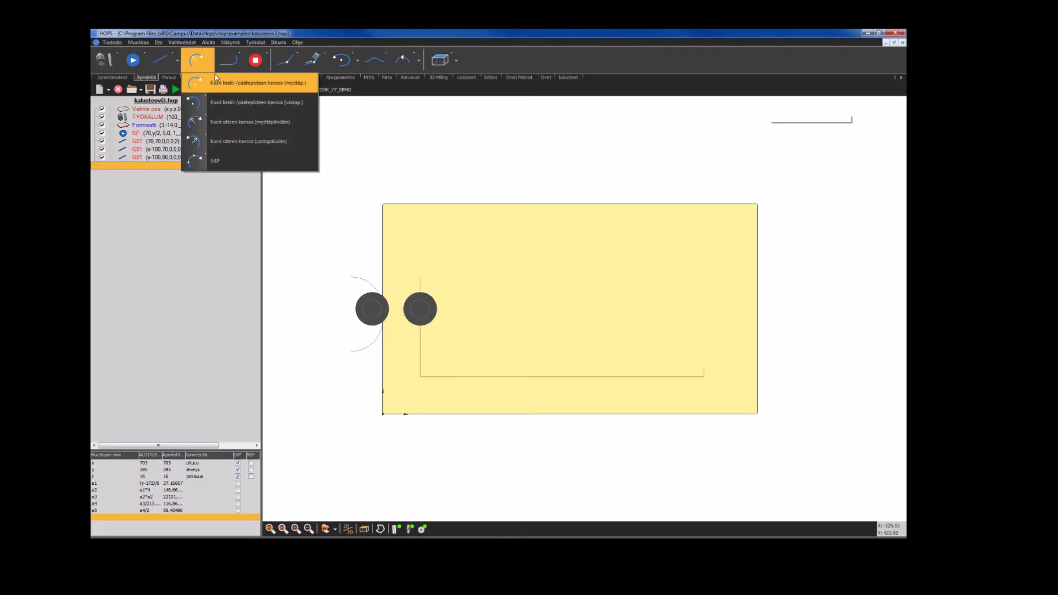
click(220, 123)
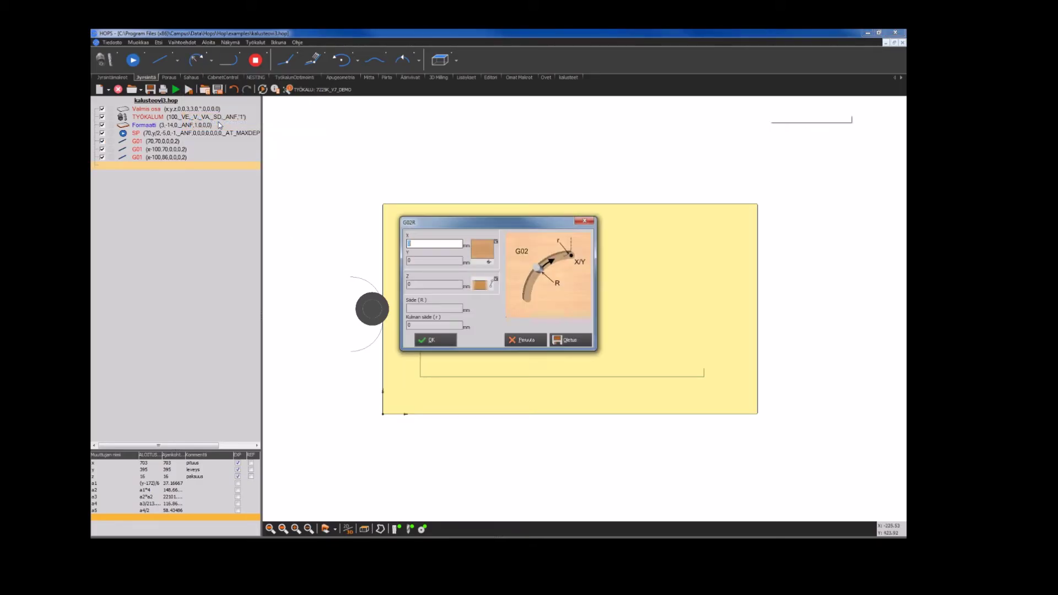
text(x/)
key(Tab)
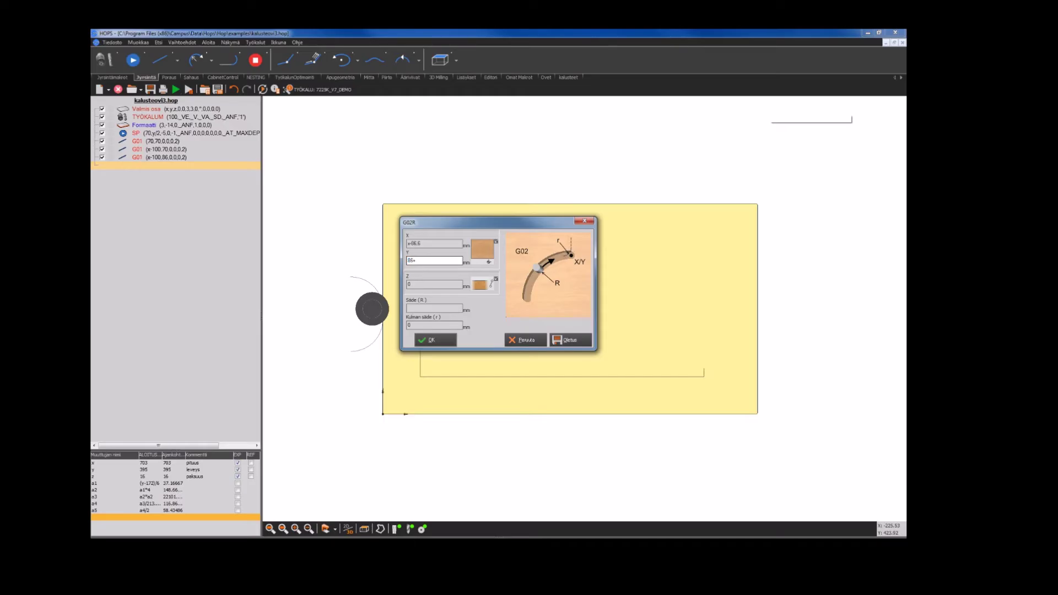
click(412, 310)
text(4)
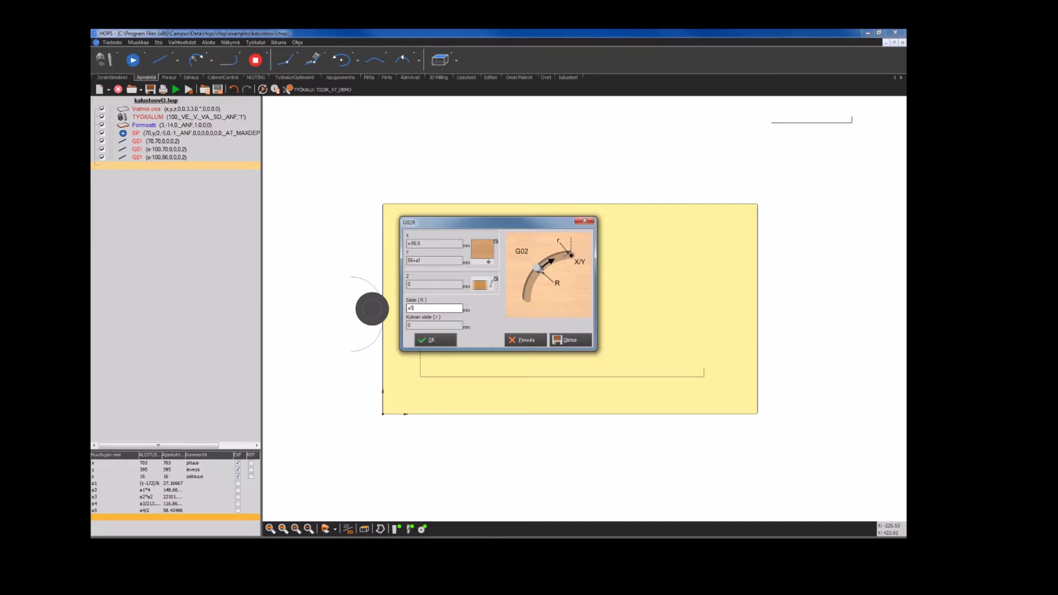
click(438, 342)
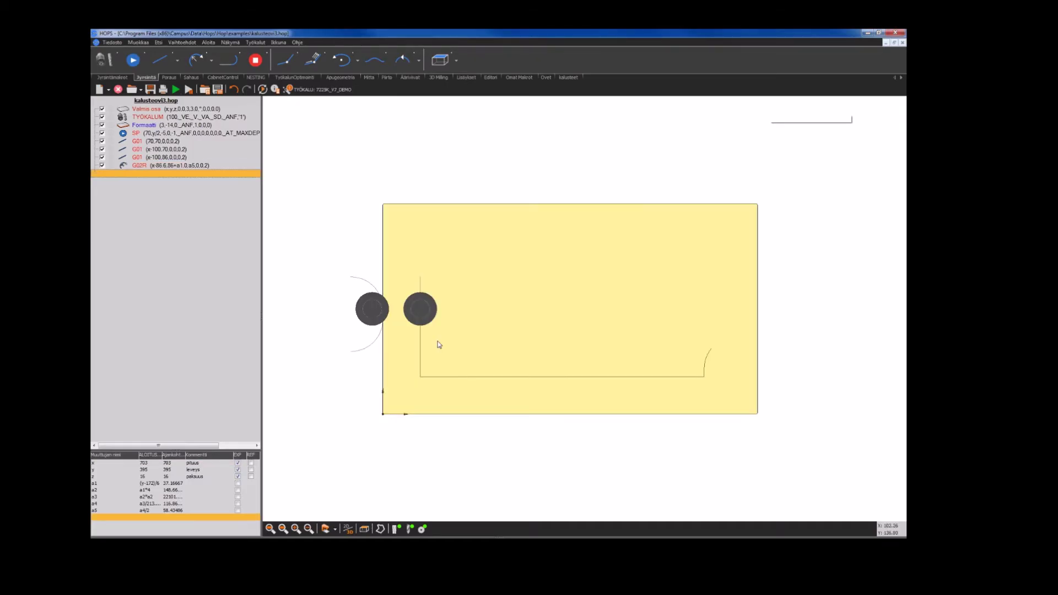
Step: Add a counterclockwise G03 arc defined by radius, ending at X x-86.6, Y y-86-a1, with radius a4
click(211, 63)
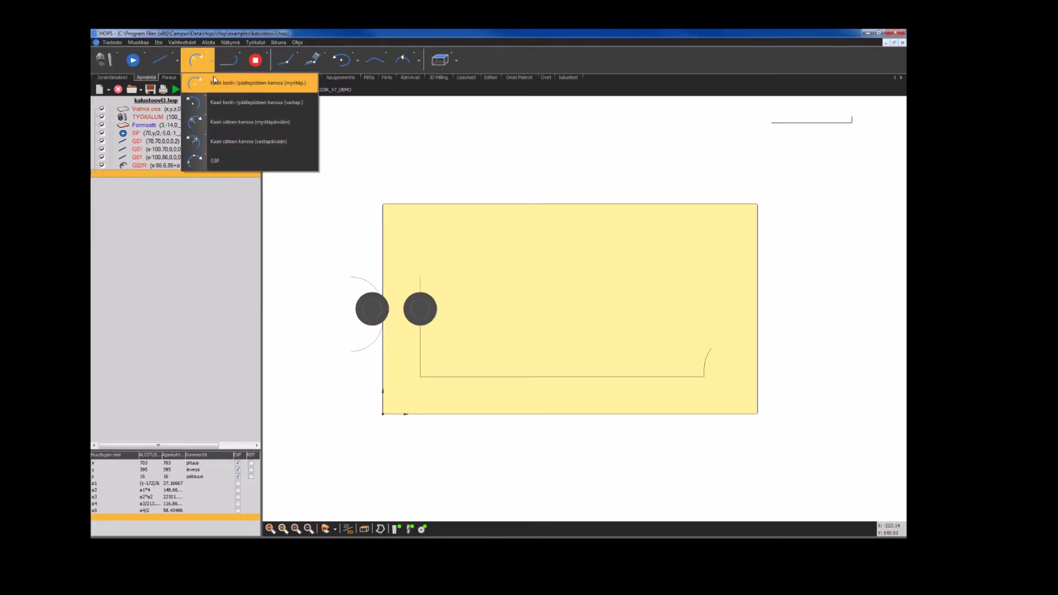
click(225, 128)
text(x-86.8)
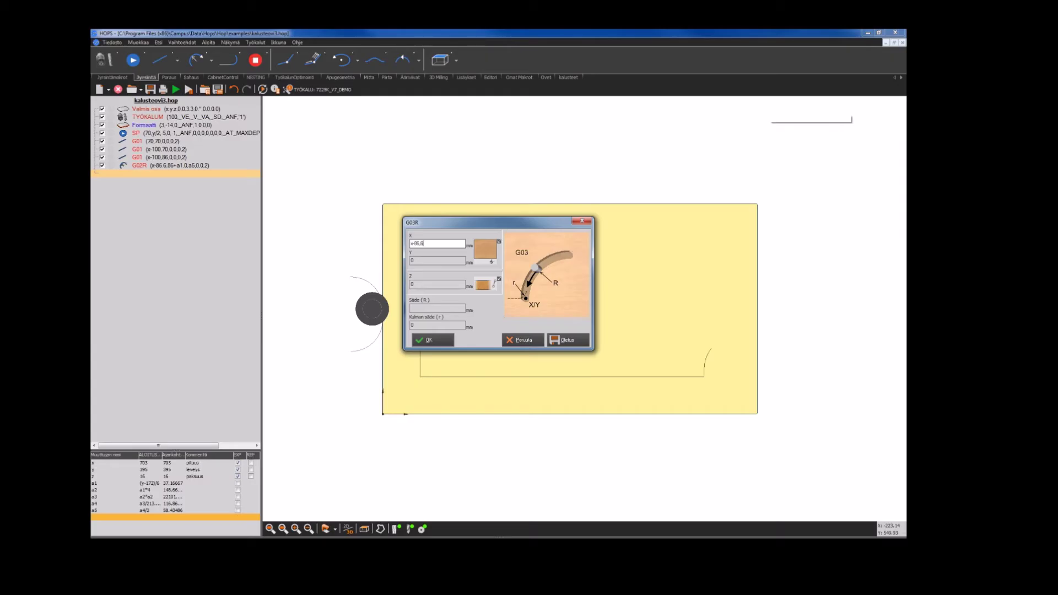
key(Tab)
text(y-8)
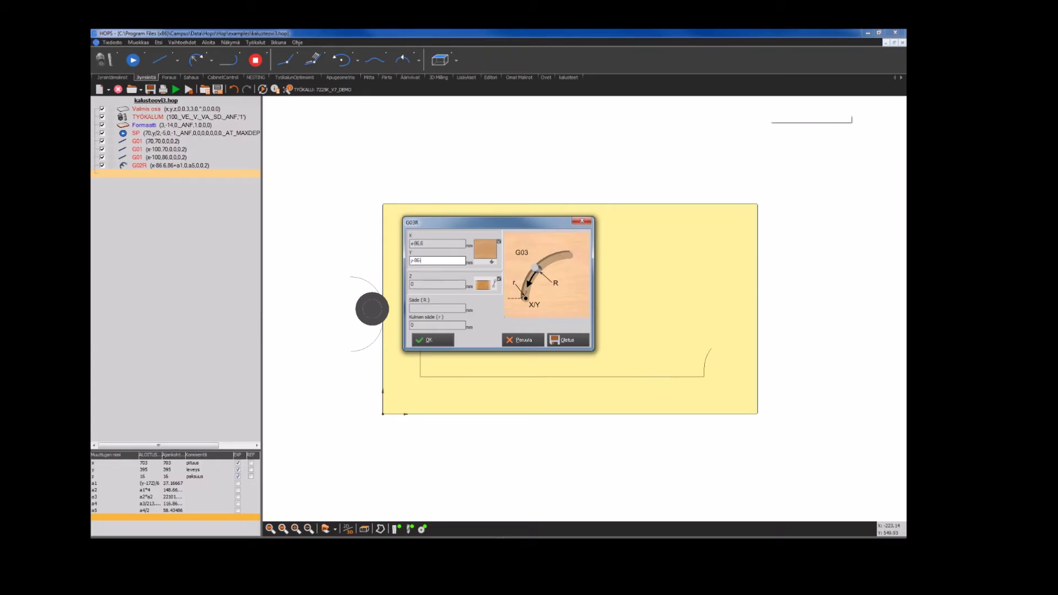
click(421, 309)
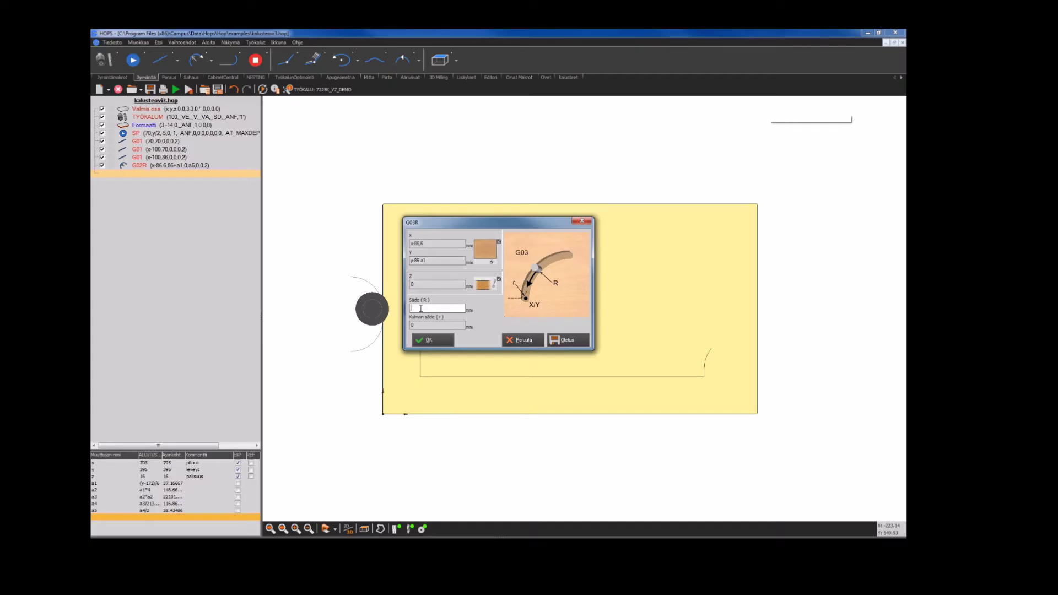
text(a4)
click(431, 340)
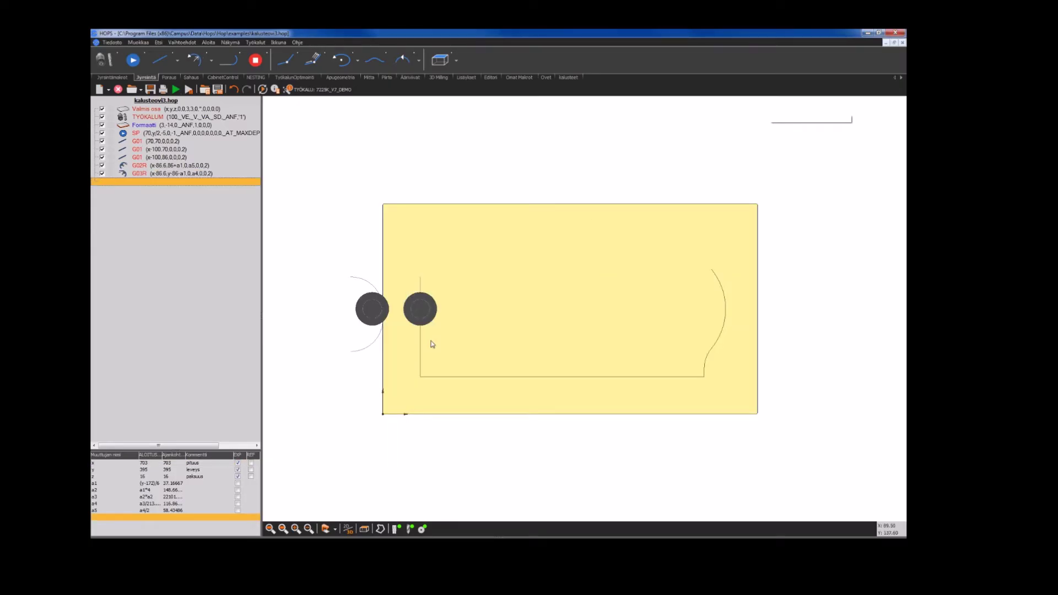
Step: Add a clockwise G02 arc defined by radius, ending at X x-100, Y y-86, with radius a5
click(211, 60)
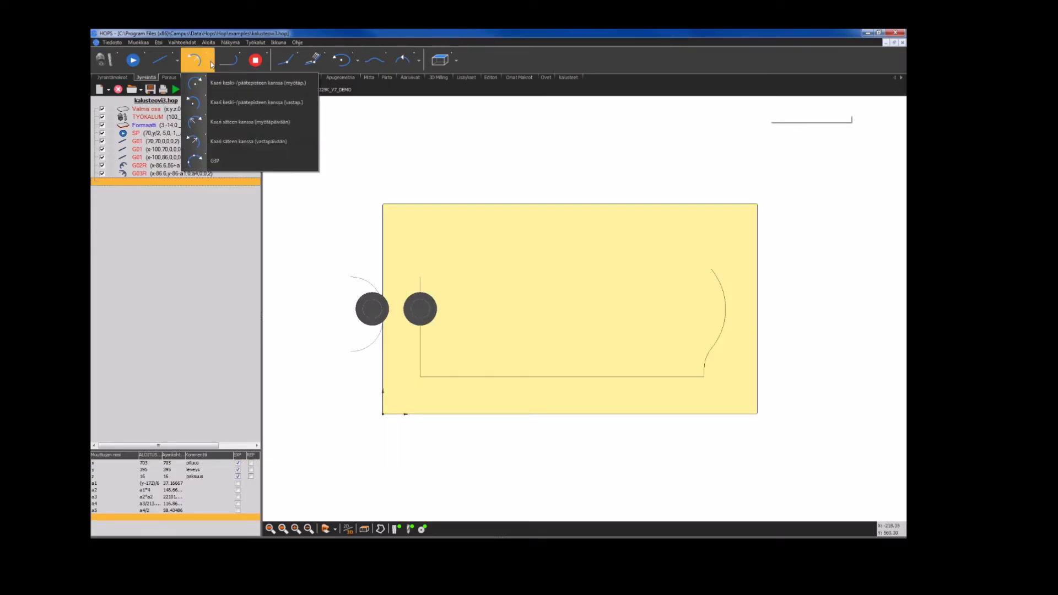
click(220, 122)
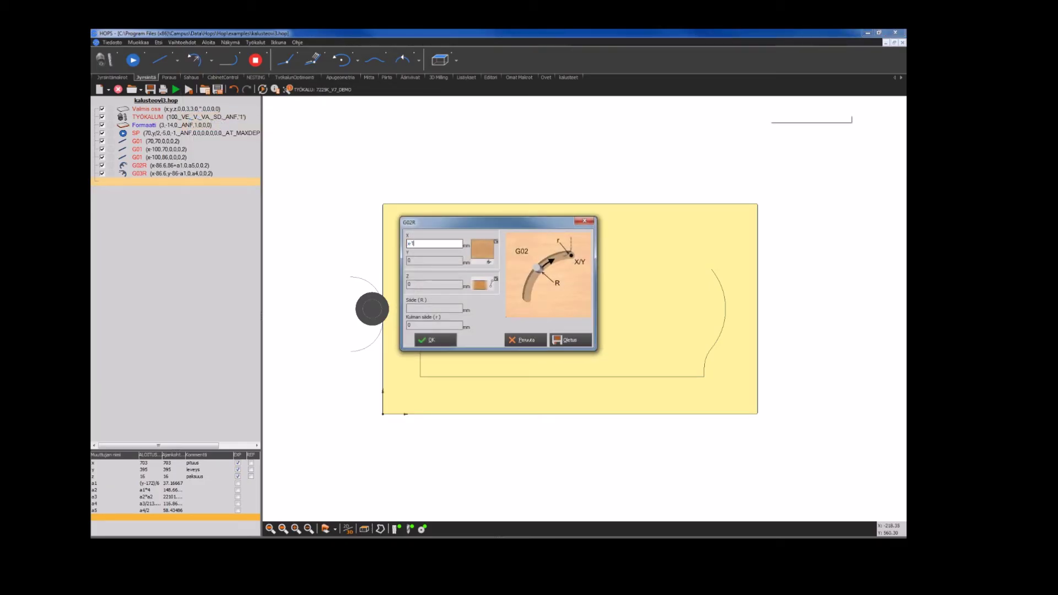
key(Tab)
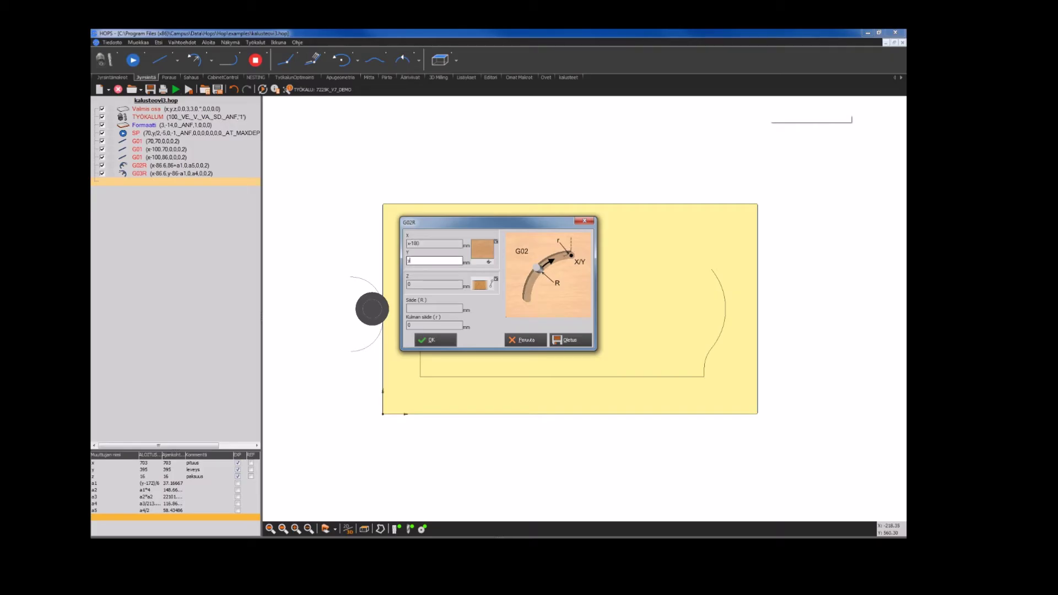
key(Tab)
key(Tab)
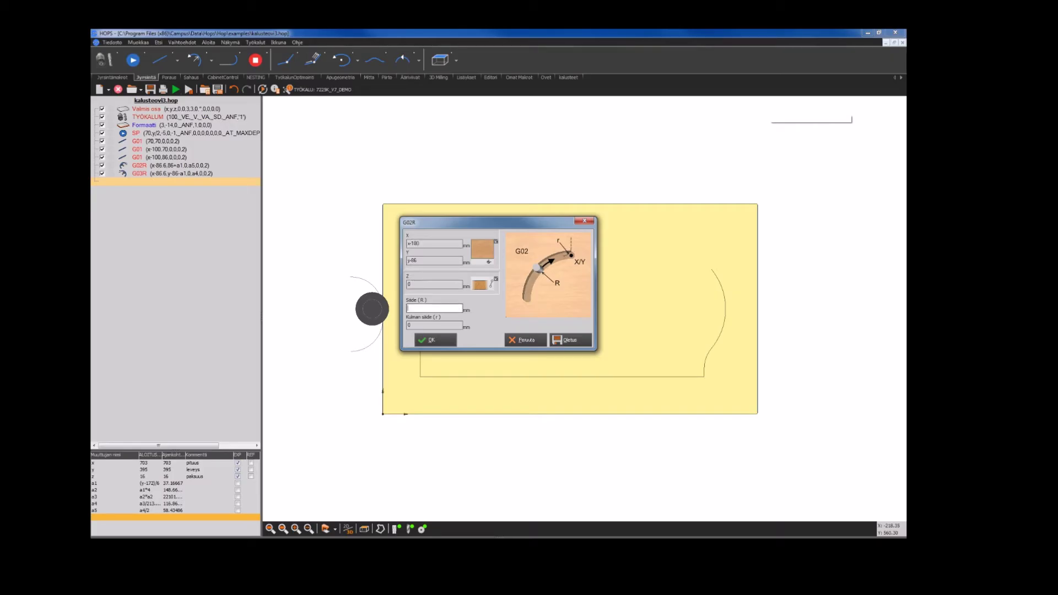
text(a5)
click(442, 343)
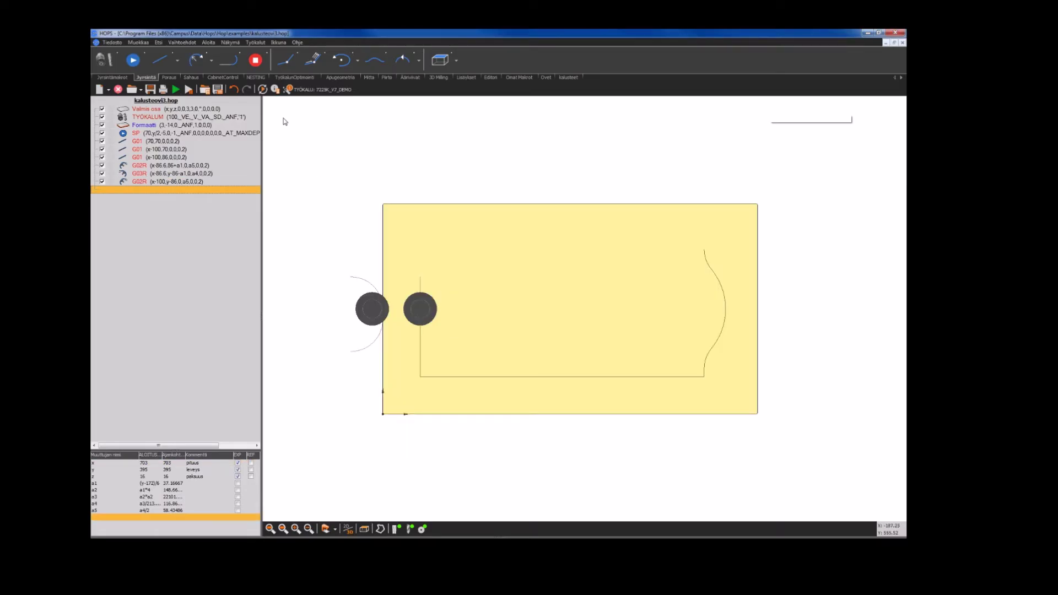
Step: Add a short straight G01 milling line from the arc's end to X x-100, Y y-70
click(161, 59)
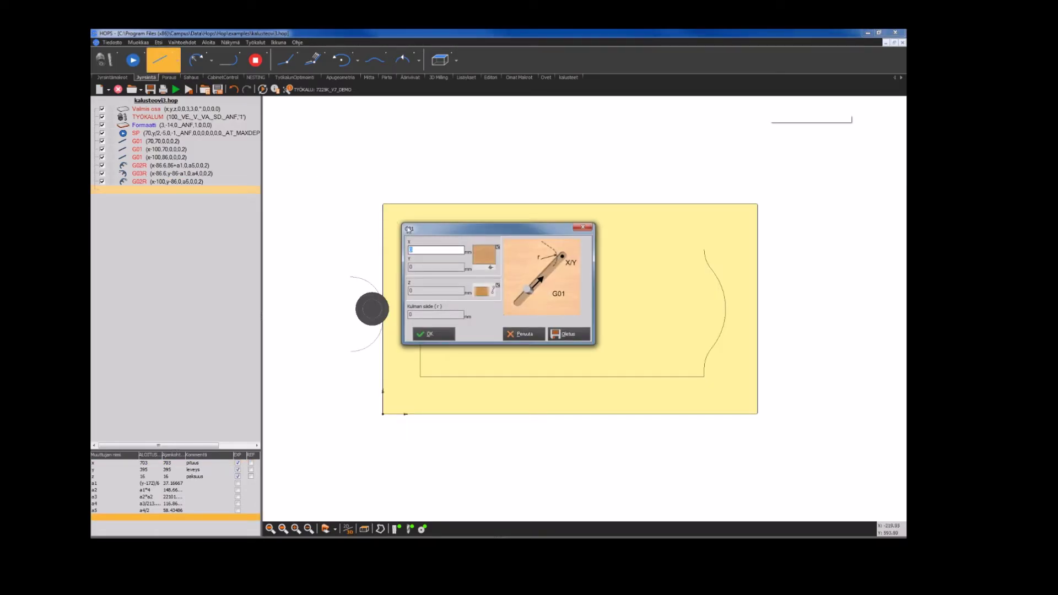
text(x-100)
key(Tab)
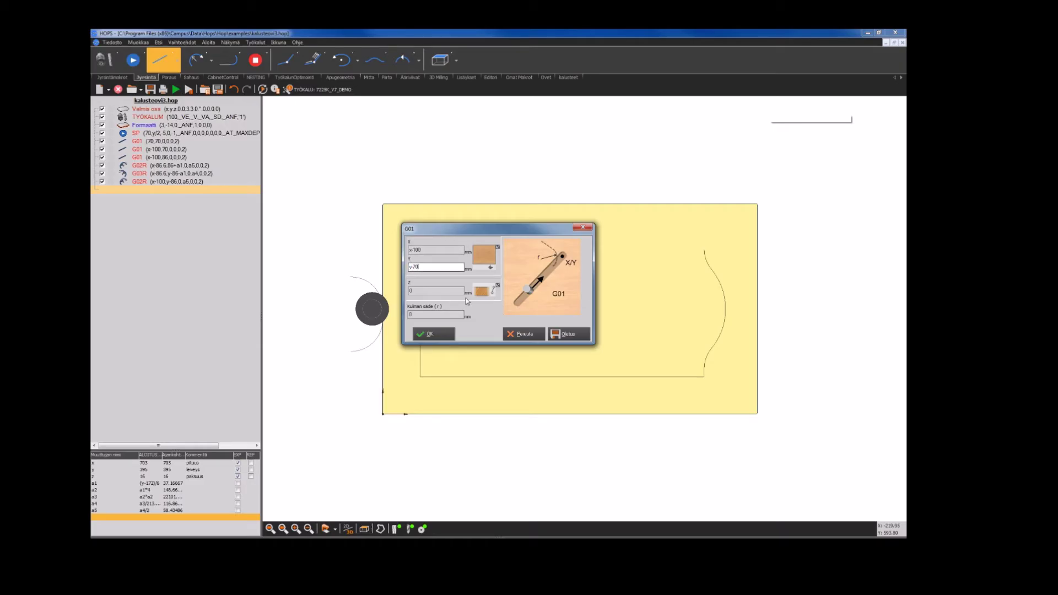
click(434, 334)
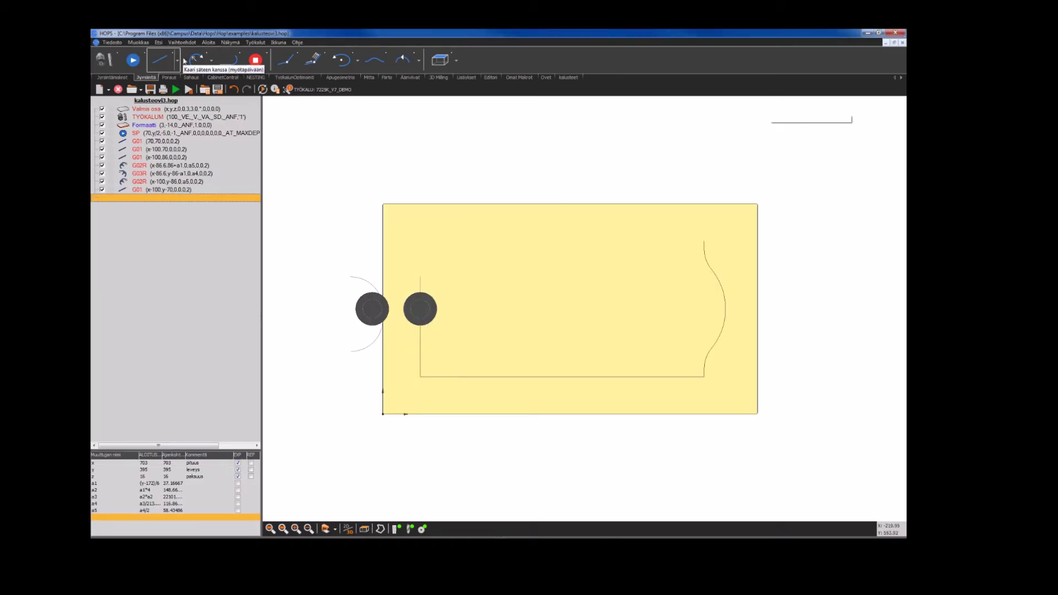
Step: Add a straight G01 milling line along the panel's upper side to X 70, Y y-70
click(159, 59)
text(70)
key(Tab)
text(70)
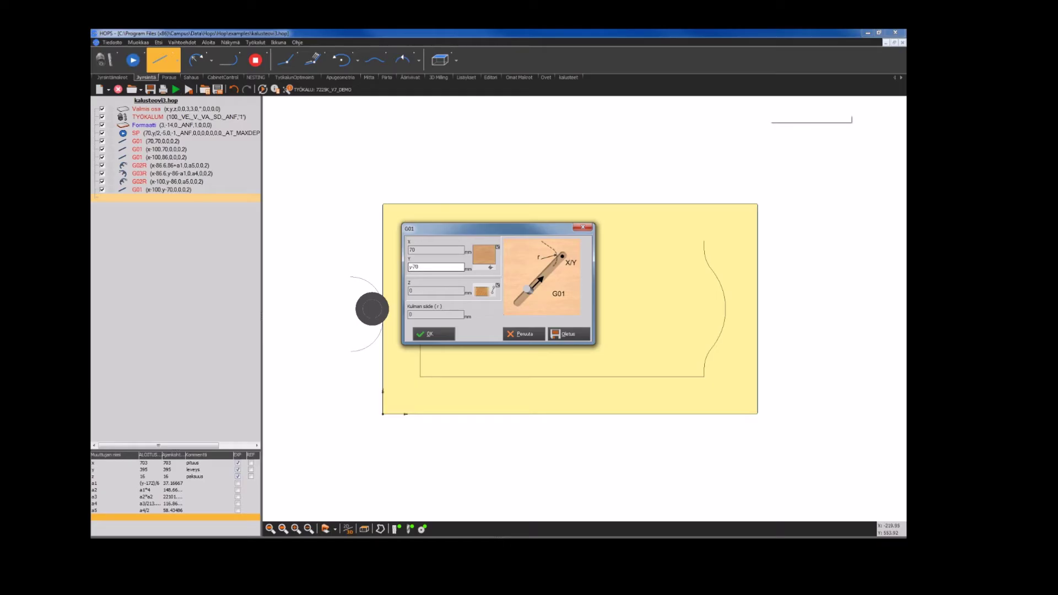
click(431, 334)
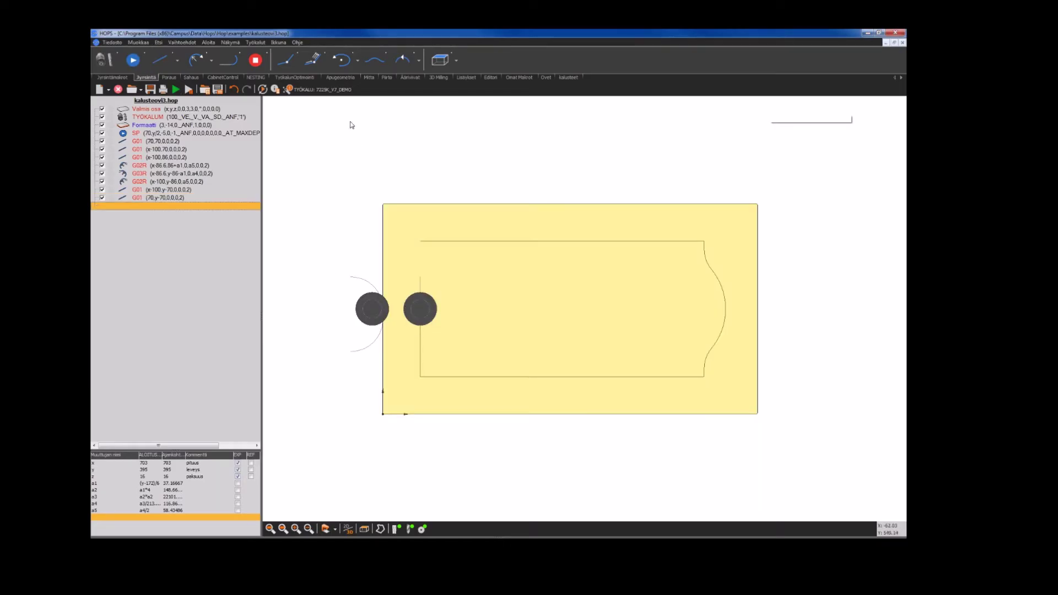
Step: Close the inner contour with a straight G01 milling line to X 70, Y y/2
click(173, 59)
text(70)
key(Tab)
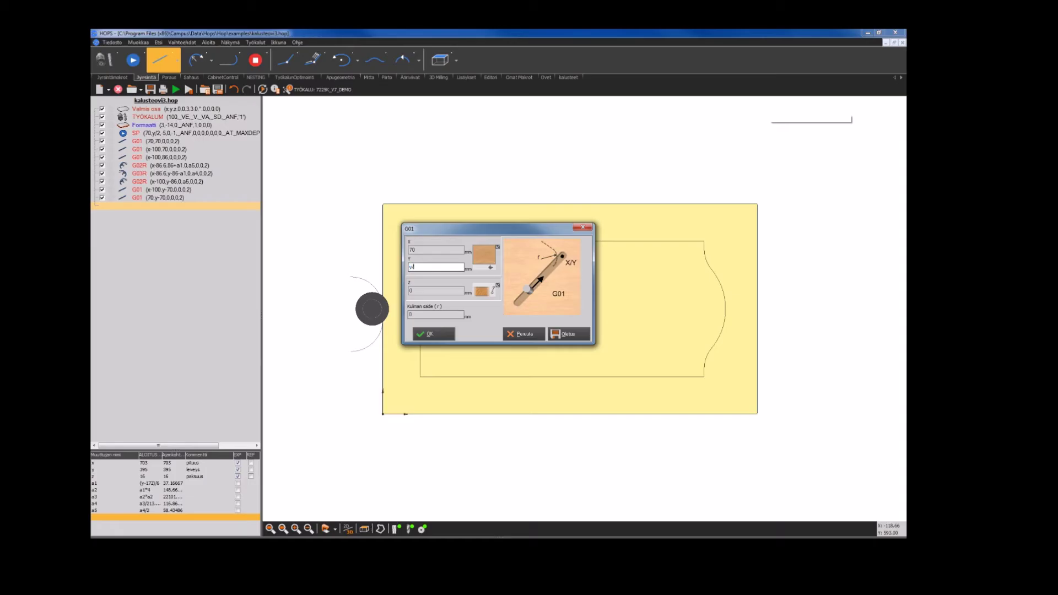
click(431, 334)
Step: Add a milling end point to the inner contour with linear exit and Z interpolation
click(255, 59)
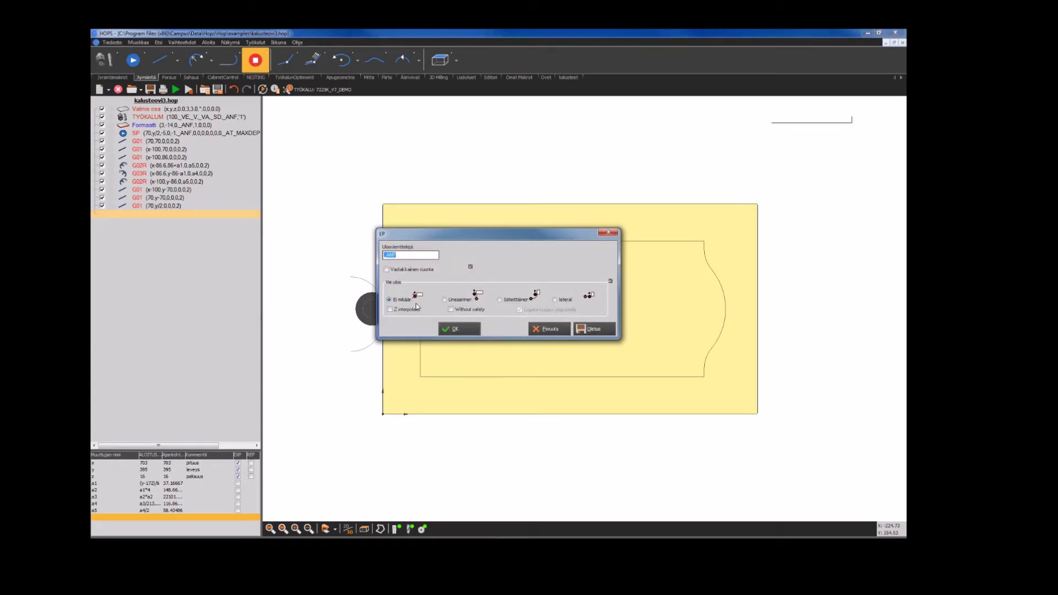
click(445, 300)
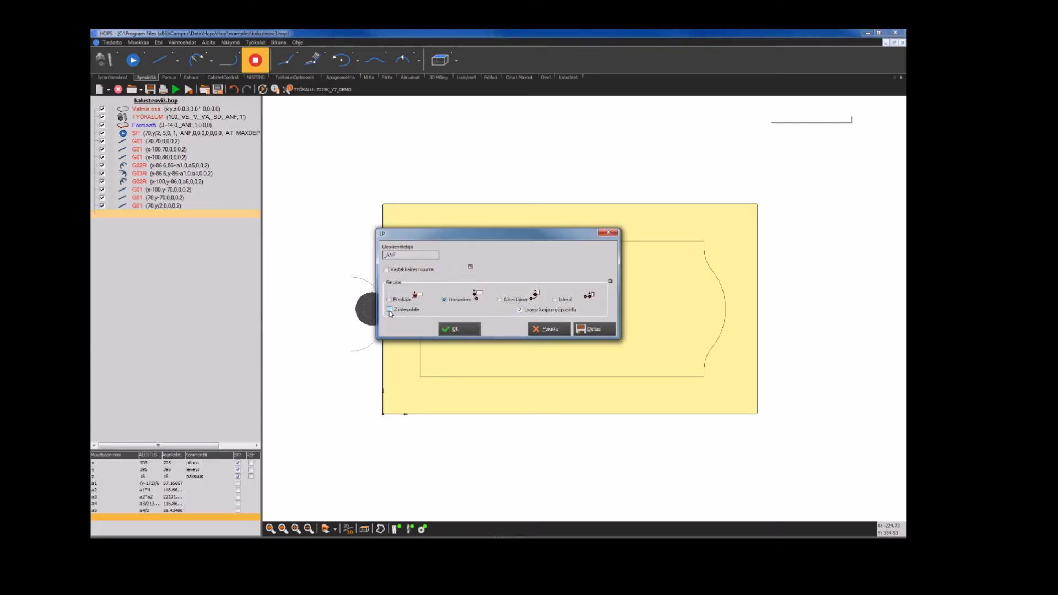
click(452, 330)
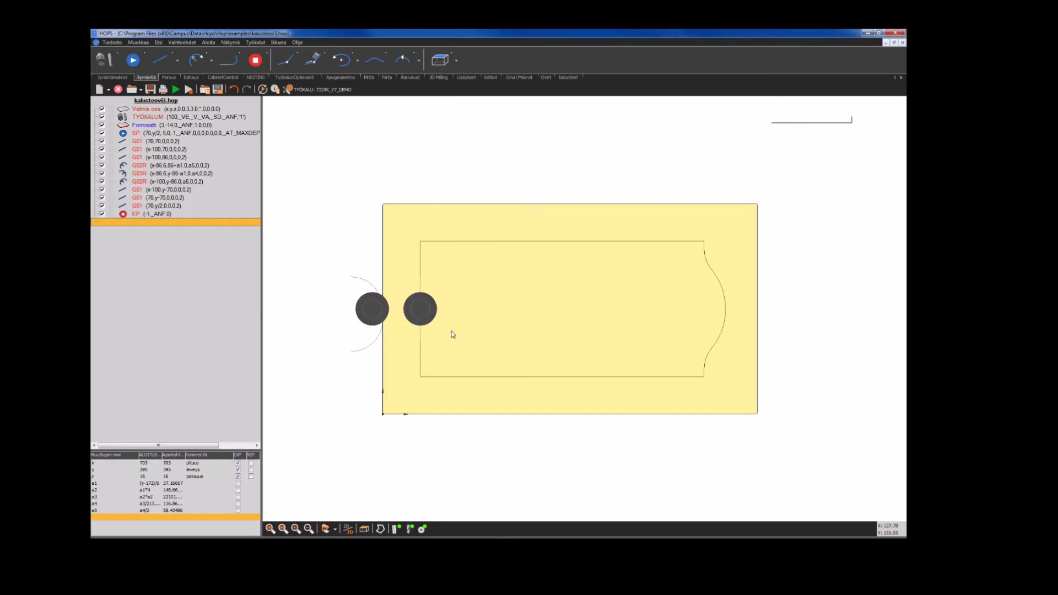
Step: Examine the panel, both milling tools and the contour paths in a 3D view from a low side angle
right_click(347, 215)
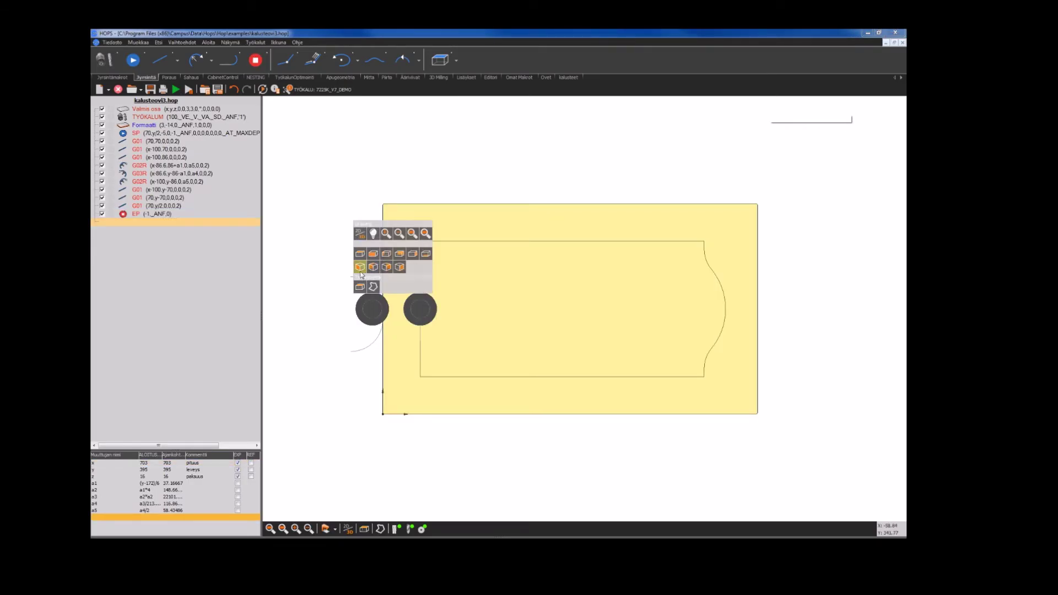
click(361, 272)
scroll(418, 252, down, 2)
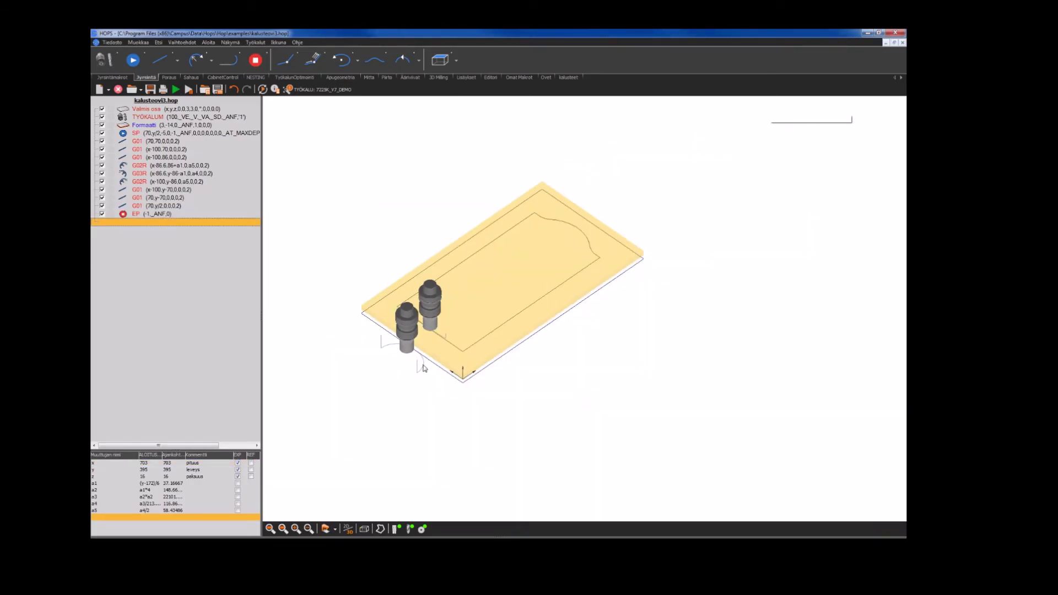
scroll(421, 353, up, 3)
middle_drag(422, 321, 432, 259)
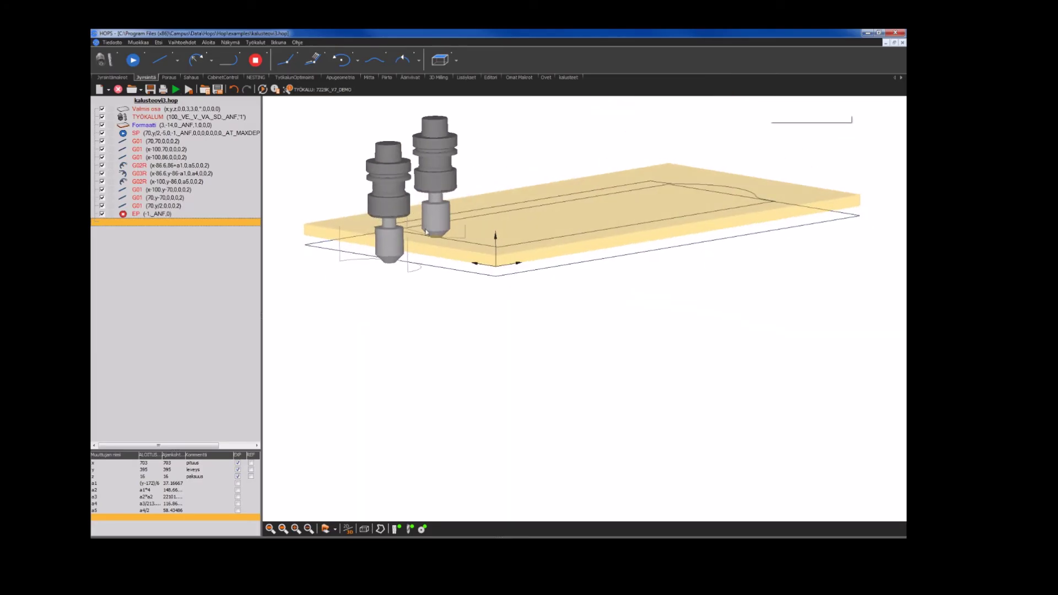
scroll(433, 226, up, 3)
scroll(462, 257, down, 4)
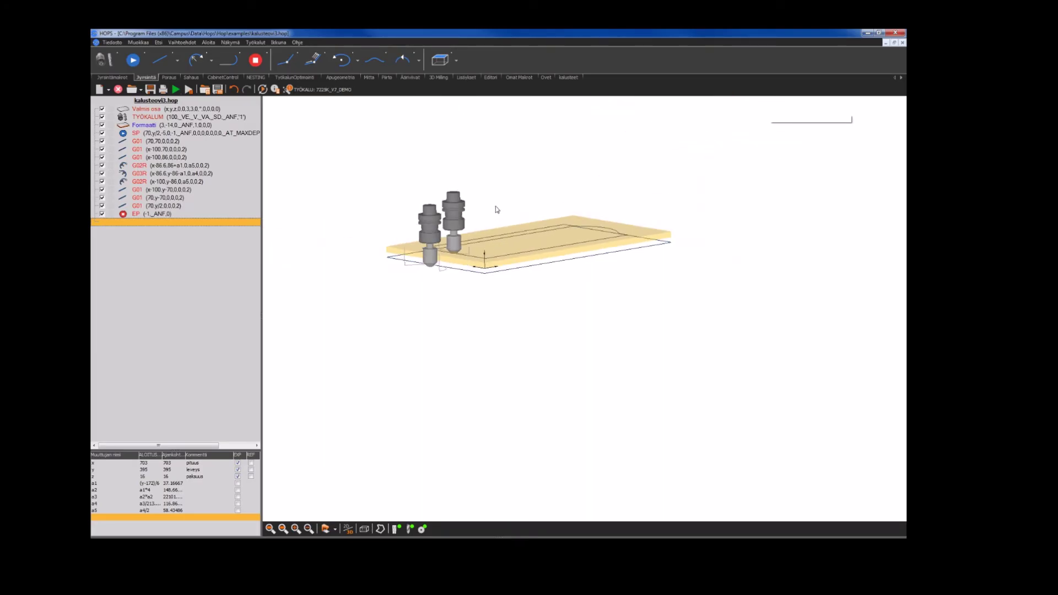
Step: Examine the closed inner contour and both milling tools on the door from an angled 3D view and from above
scroll(490, 229, up, 2)
middle_drag(490, 229, 482, 323)
right_click(403, 242)
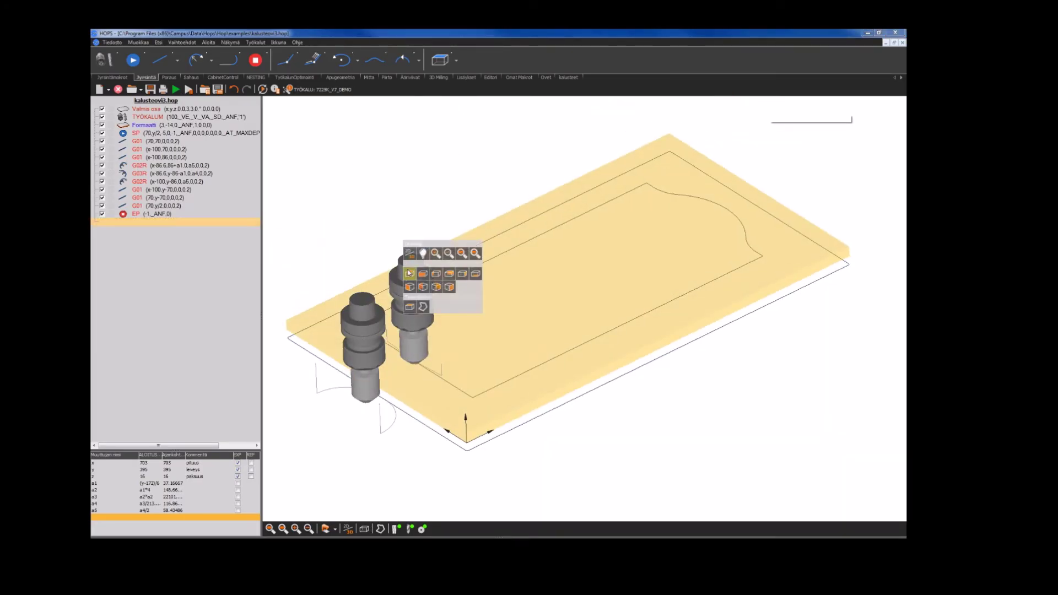
click(408, 274)
scroll(416, 273, down, 2)
scroll(317, 278, up, 2)
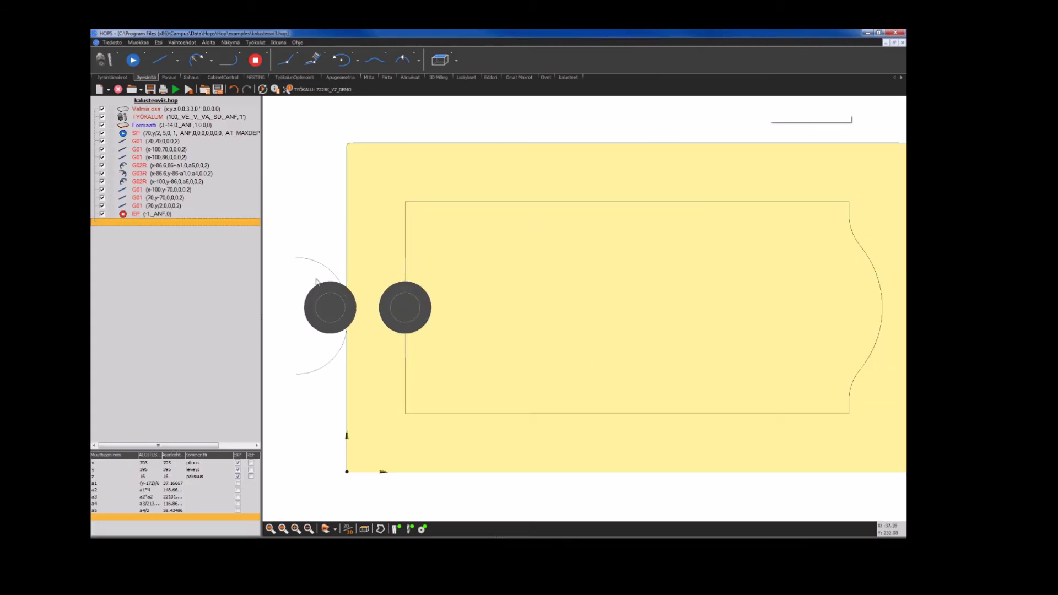
Step: Set the door's width variable y to 295 to test the parametric contour
double_click(140, 473)
text(3)
text(95)
key(Return)
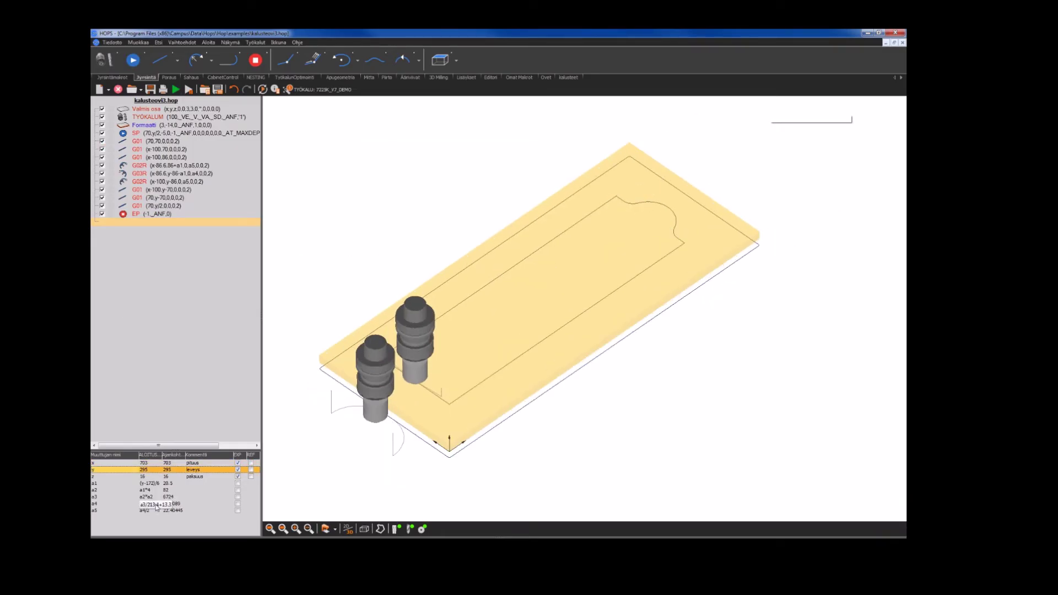
Step: Set the width variable y to 595, recalculate the program and check the resized door contour from above
double_click(150, 473)
text(595)
key(Return)
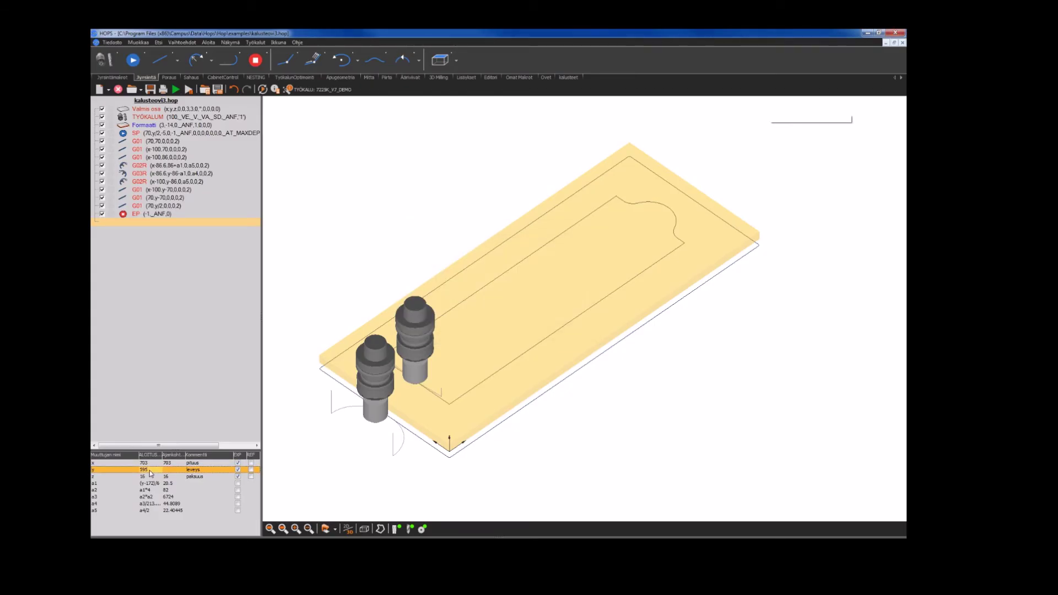
click(176, 89)
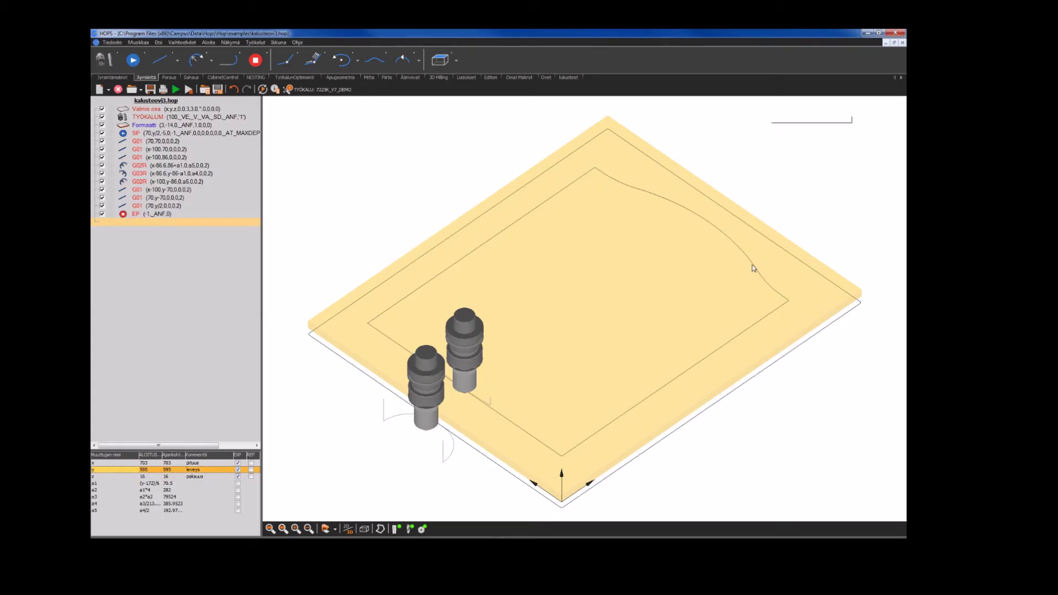
right_click(414, 211)
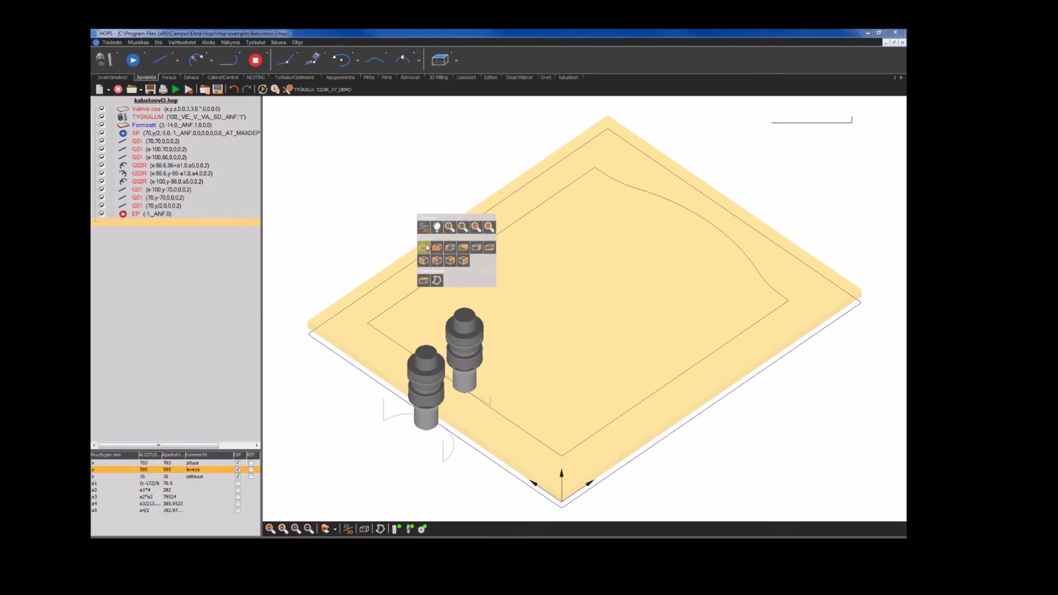
click(428, 248)
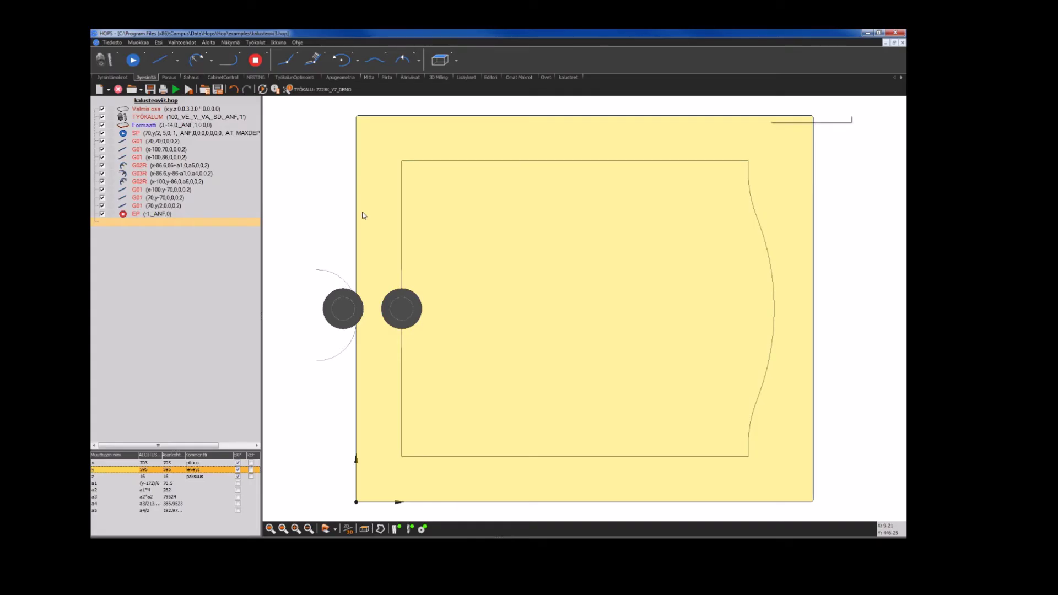
scroll(363, 218, down, 3)
scroll(352, 260, up, 1)
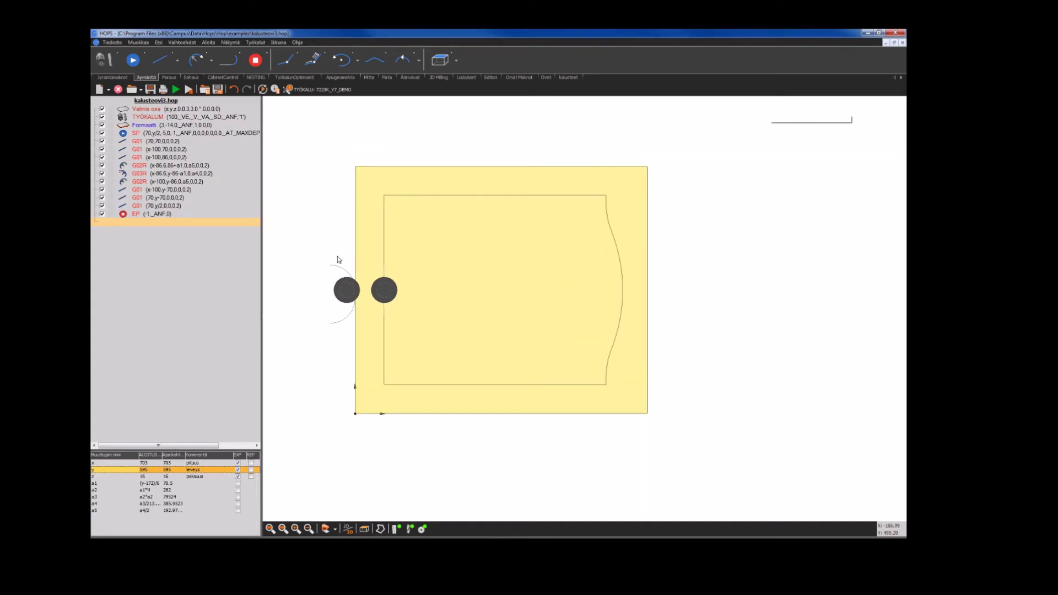
Step: Save the door program, open it in the BetterSIM machining simulation and run the simulation
click(150, 90)
click(326, 529)
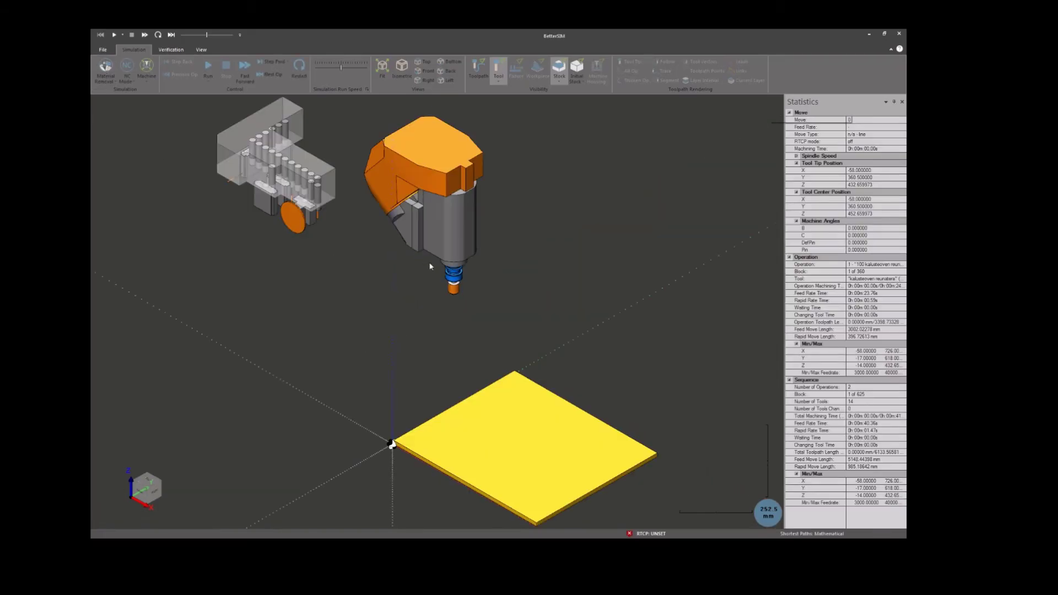
scroll(431, 290, down, 3)
scroll(512, 401, up, 3)
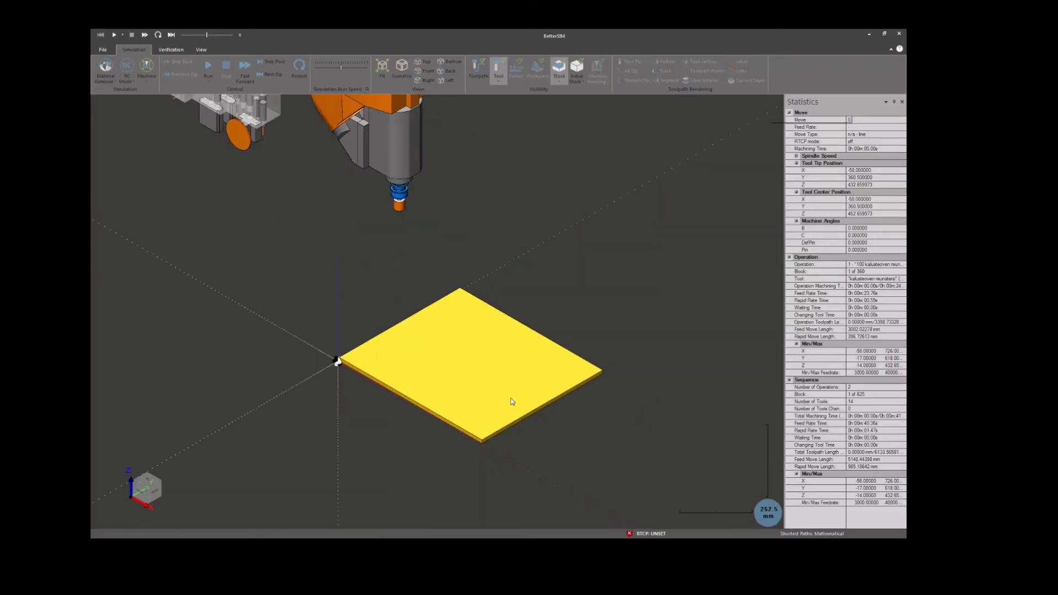
click(208, 67)
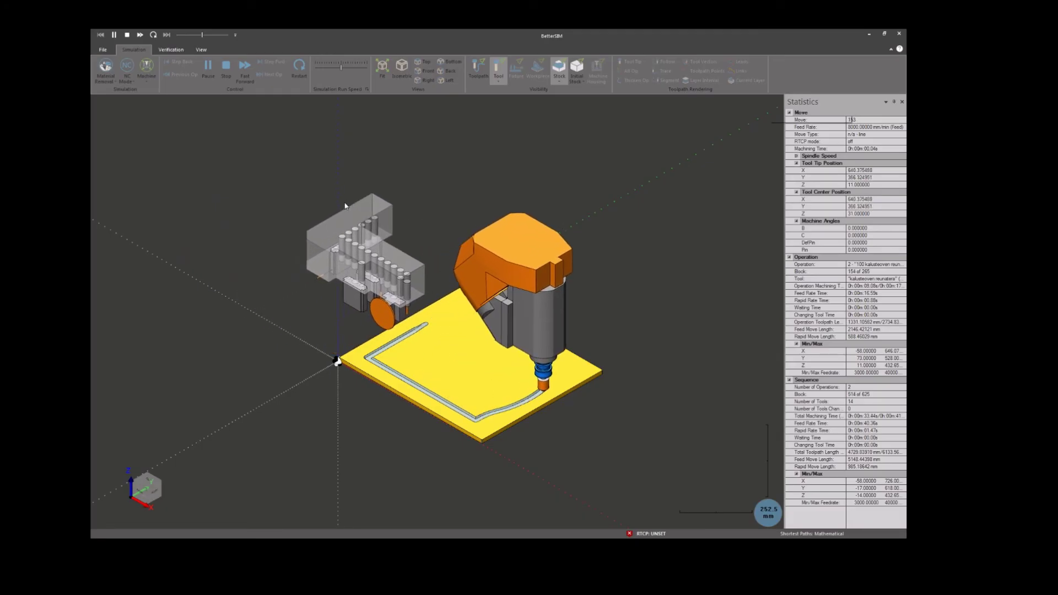
Step: Inspect the simulated door's milled groove from above and in isometric view, and close the simulator
scroll(521, 379, up, 3)
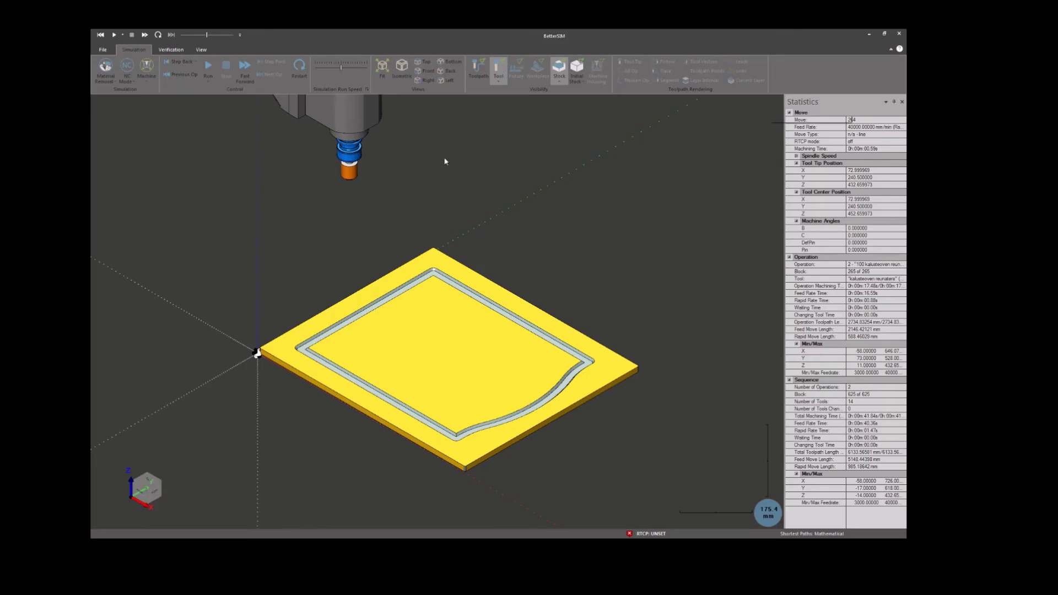
click(427, 68)
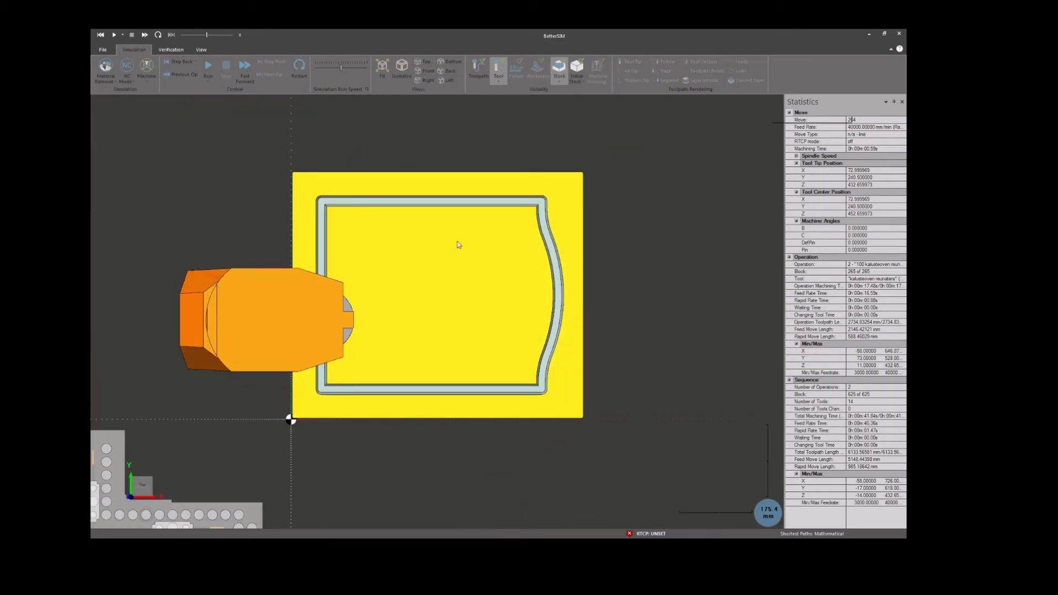
click(384, 67)
click(397, 77)
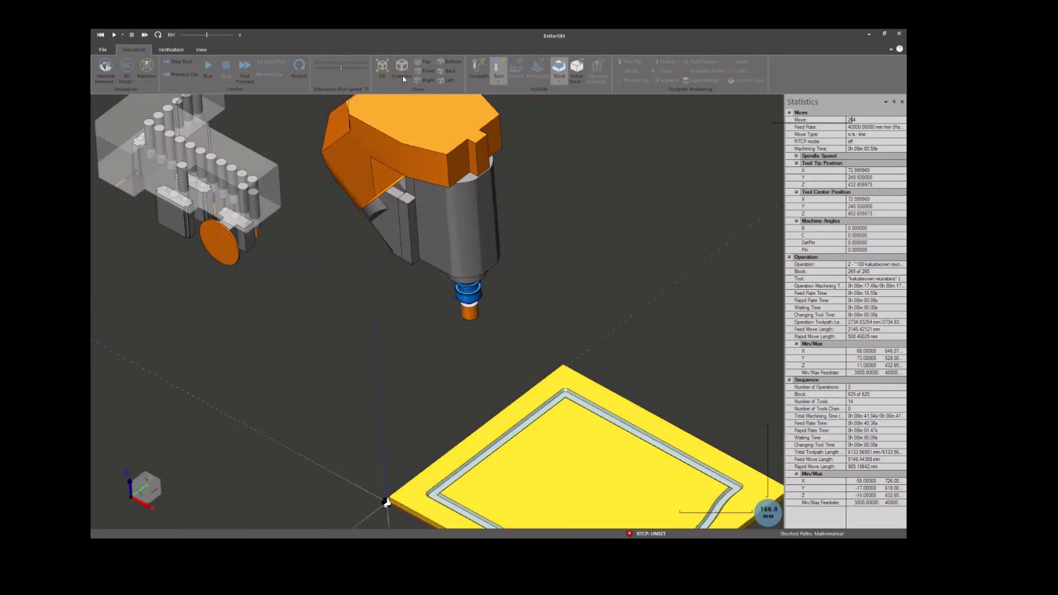
scroll(380, 301, down, 5)
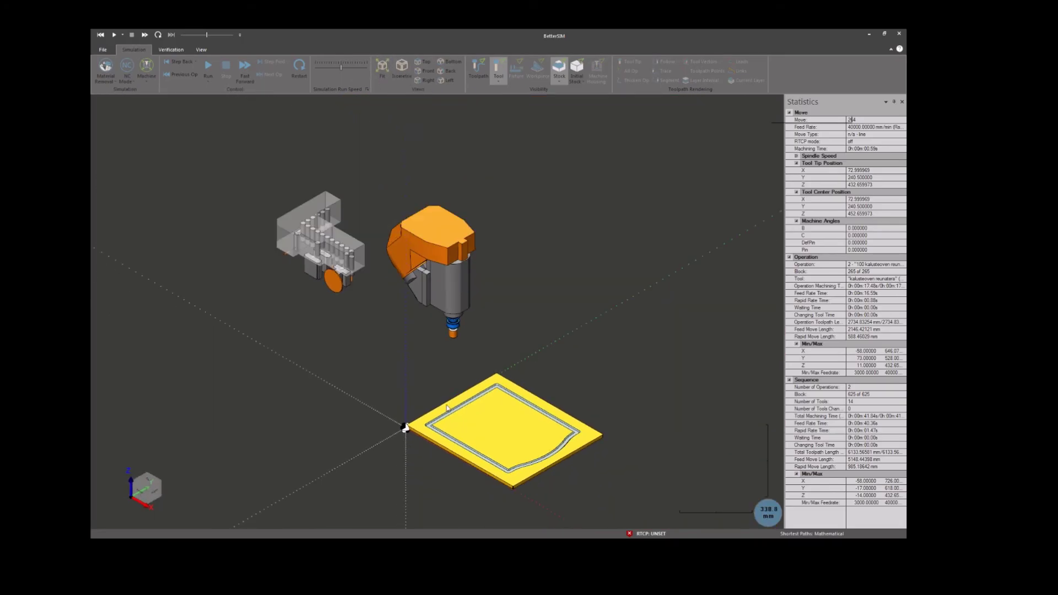
scroll(557, 483, up, 3)
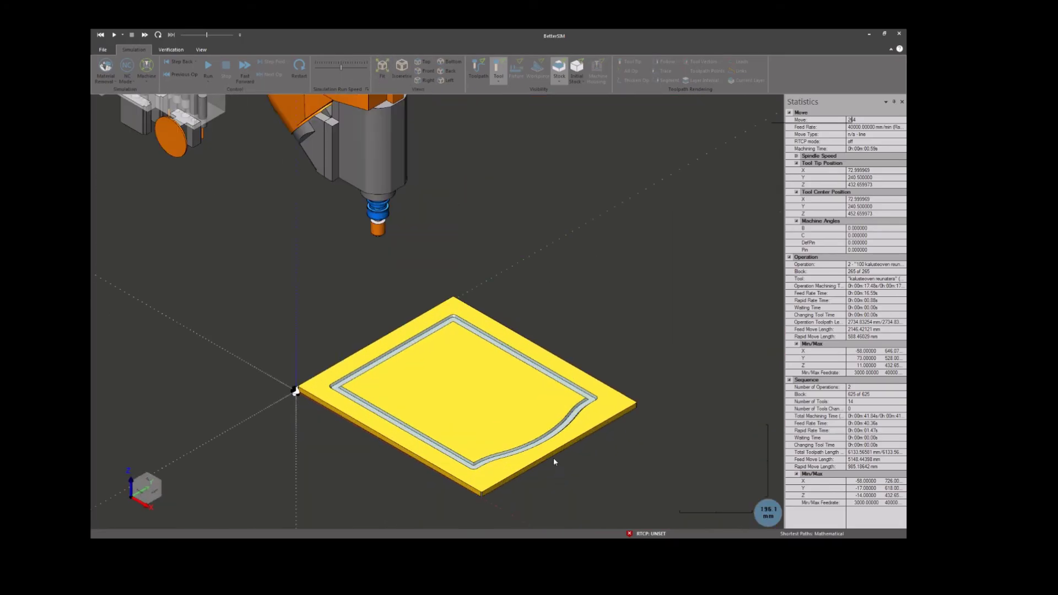
click(899, 34)
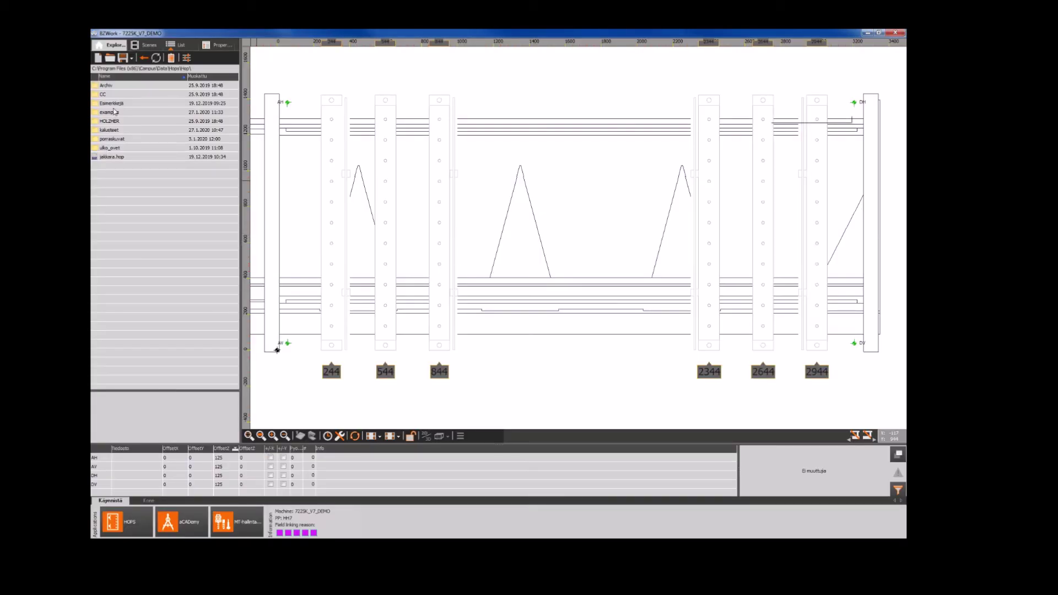
Step: In EZWork, place kalusteovi3.hop from the examples folder on the machine table at stop AV
double_click(108, 114)
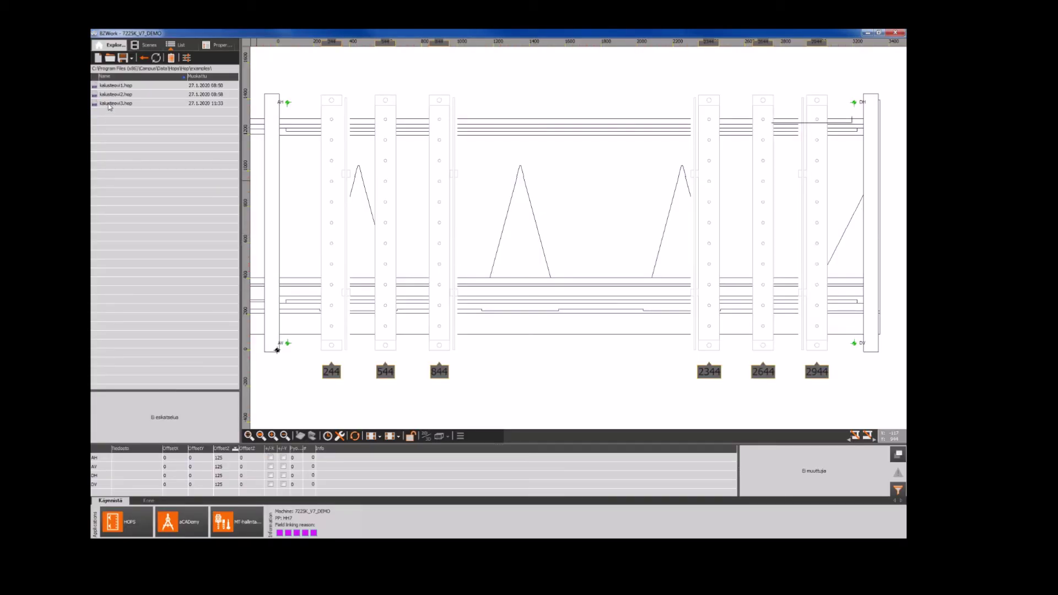
drag(110, 104, 341, 318)
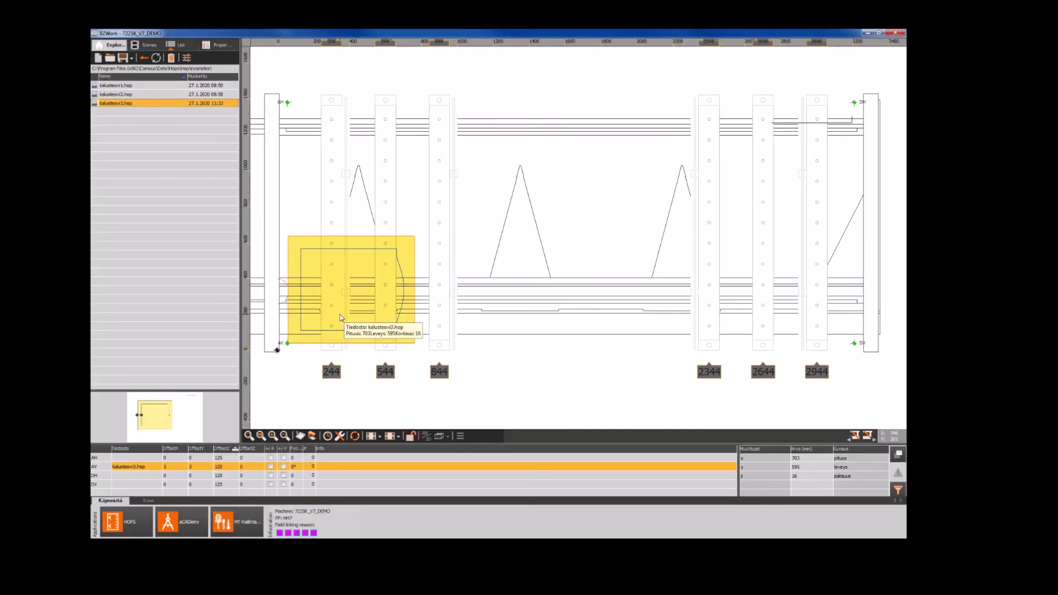
Step: Move the three consoles nearest the door to positions 86, 388 and 577 beneath it
drag(331, 218, 303, 224)
drag(384, 206, 357, 211)
drag(433, 208, 392, 216)
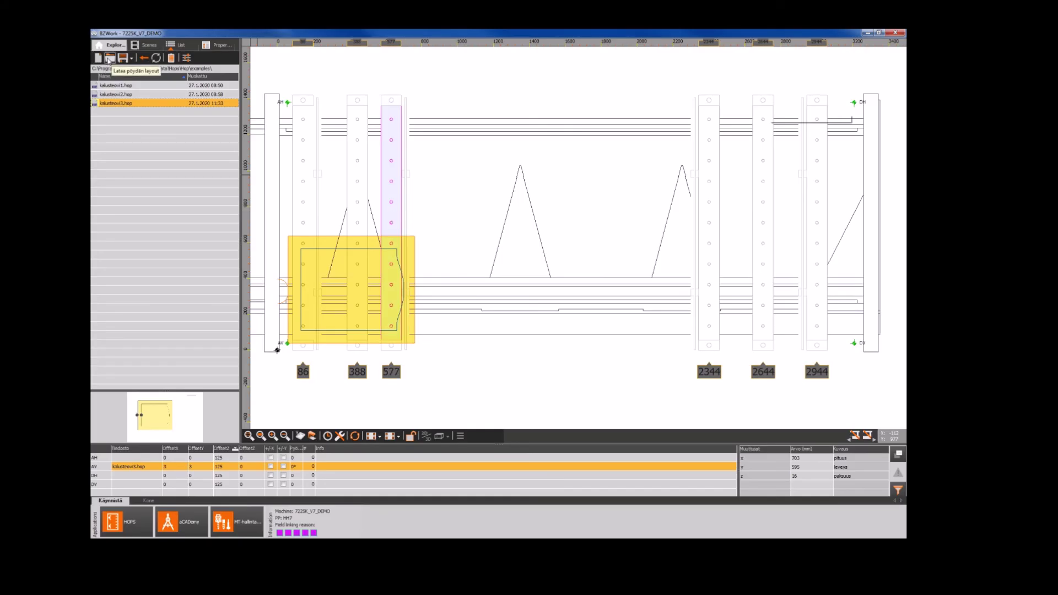
Step: Load the saved table layout kalusteovet.jlx onto the machine table
click(109, 59)
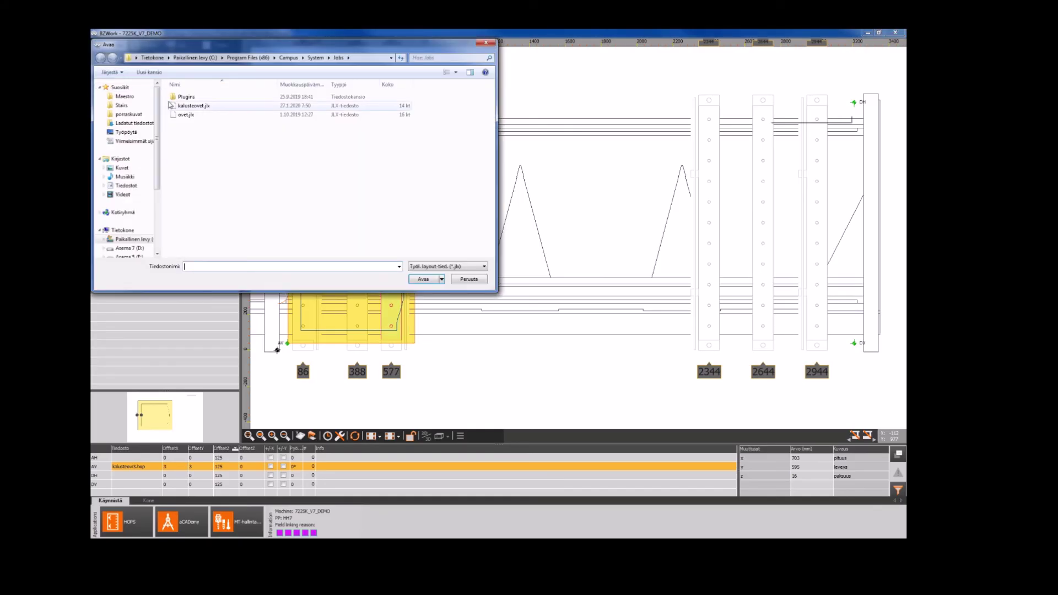
click(188, 105)
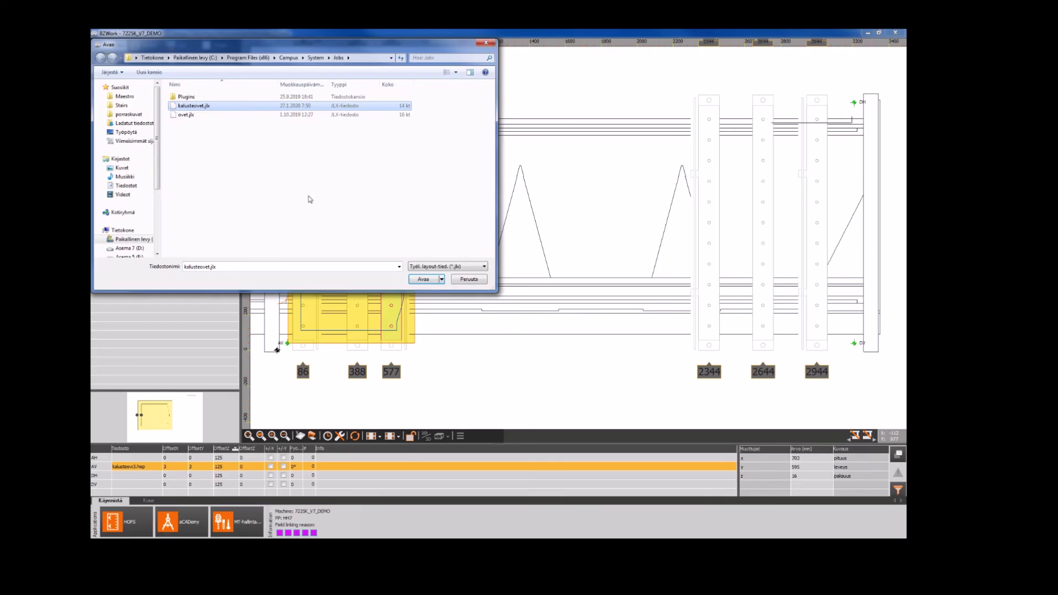
click(423, 281)
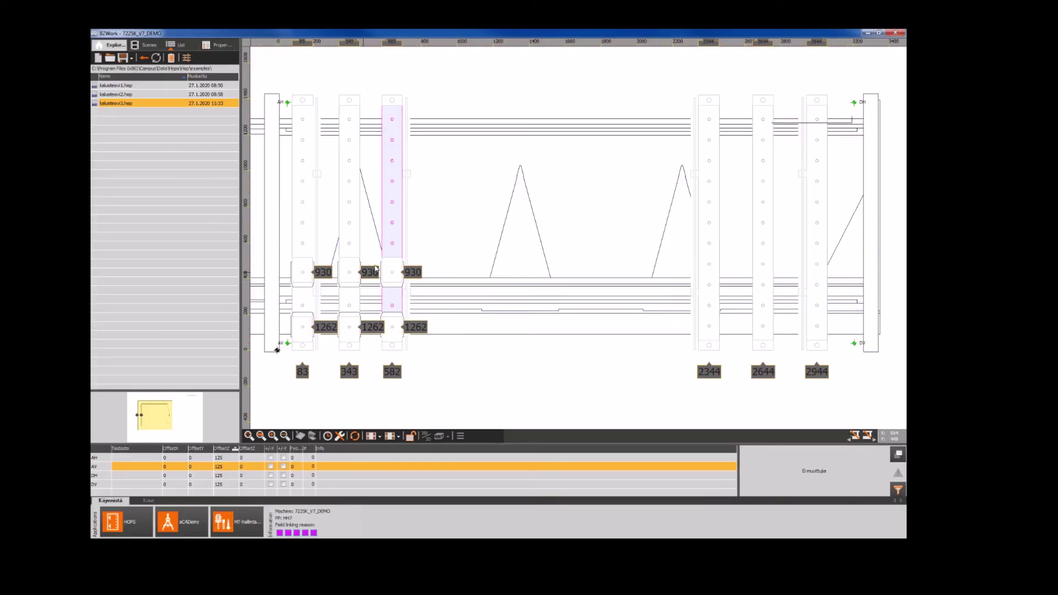
Step: Place kalusteovi3.hop at stop AV on the loaded layout and move the rear suction cups to 833, 828 and 826
drag(112, 108, 310, 294)
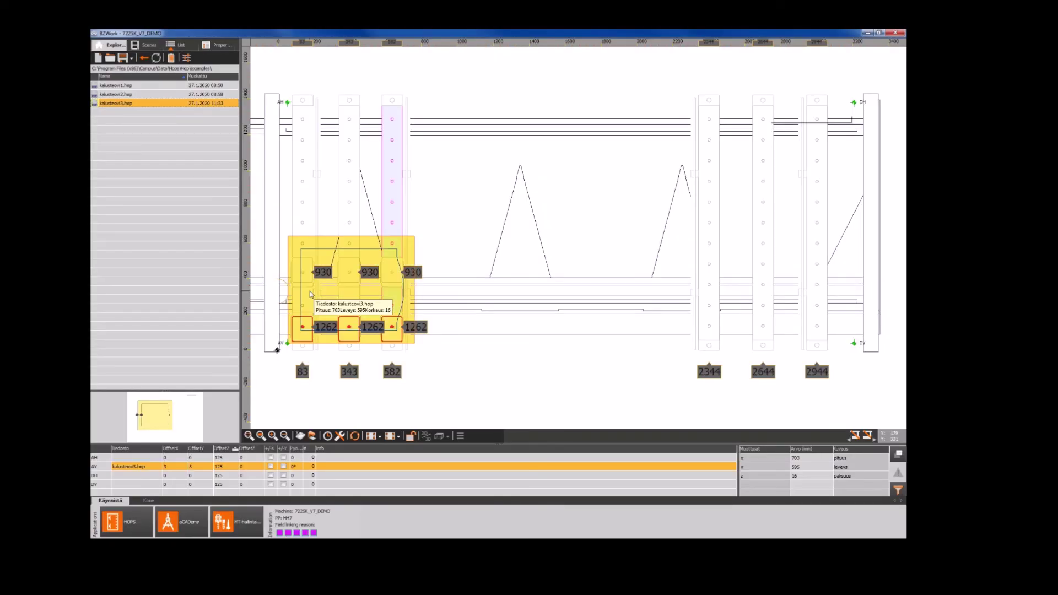
drag(308, 275, 390, 254)
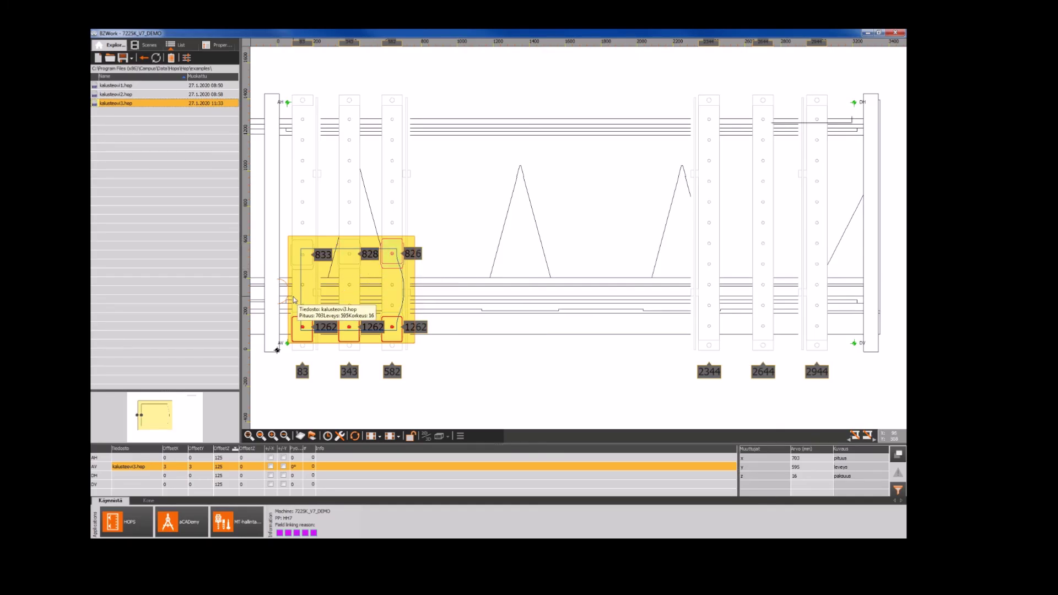
Step: Open the 3D machine simulation of the table setup and run it from the beginning, viewing the machine at an angle
click(300, 437)
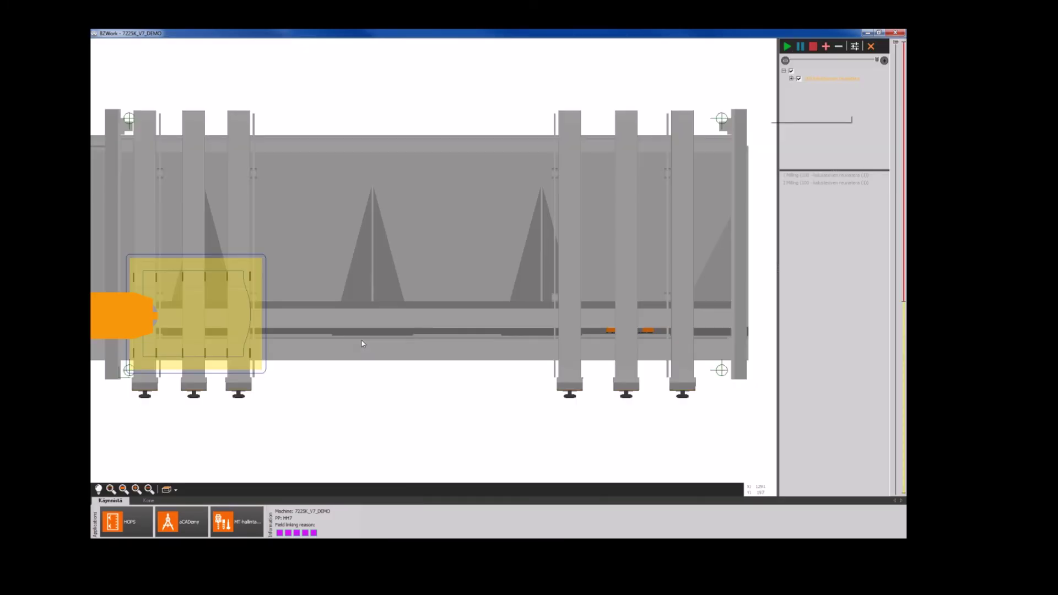
scroll(355, 319, down, 3)
scroll(329, 322, up, 3)
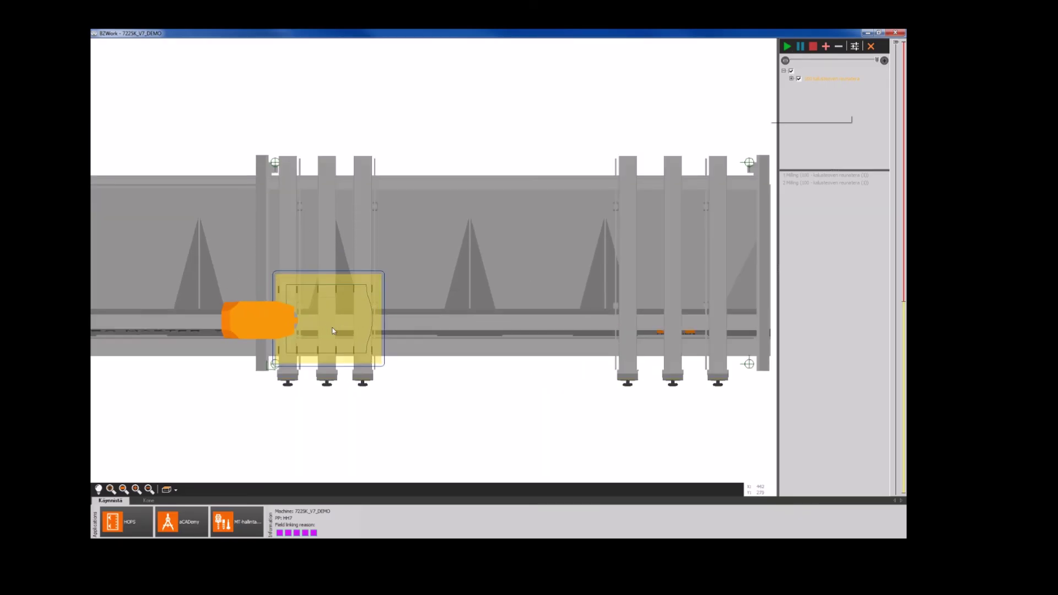
middle_drag(336, 332, 346, 144)
middle_drag(490, 392, 363, 406)
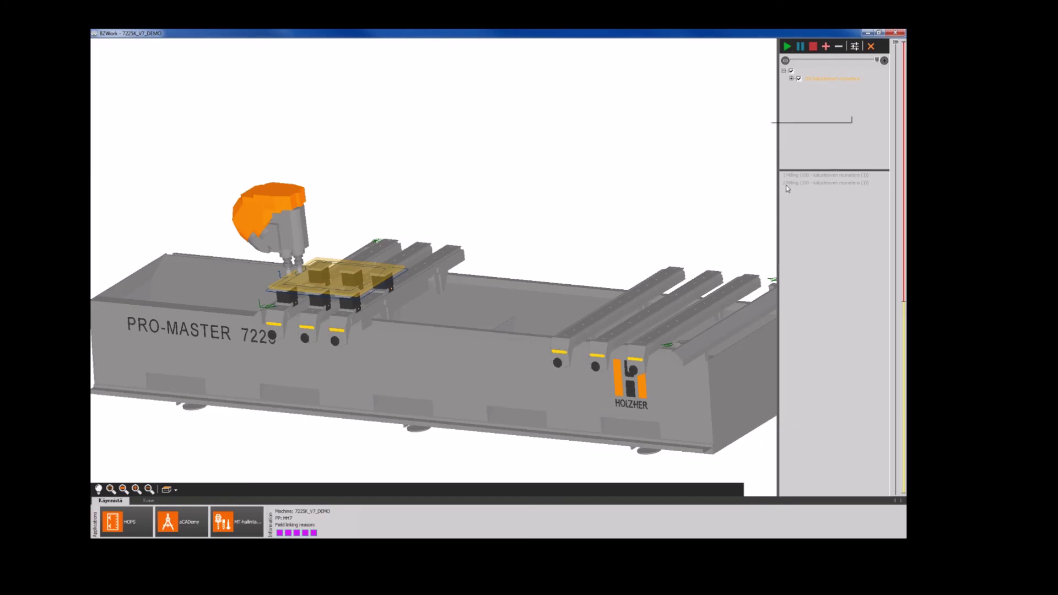
click(788, 47)
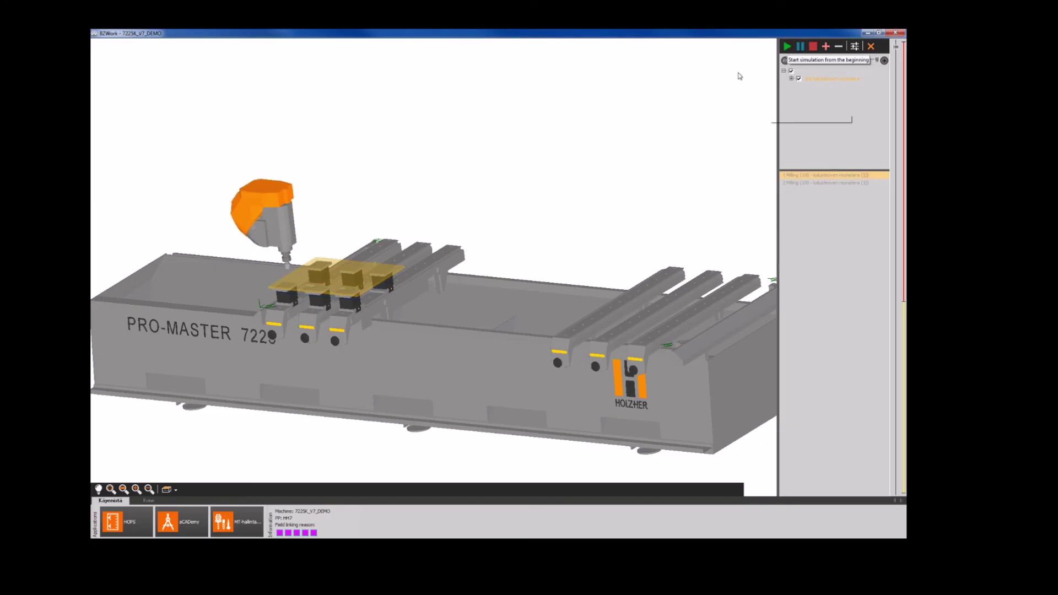
scroll(312, 272, down, 2)
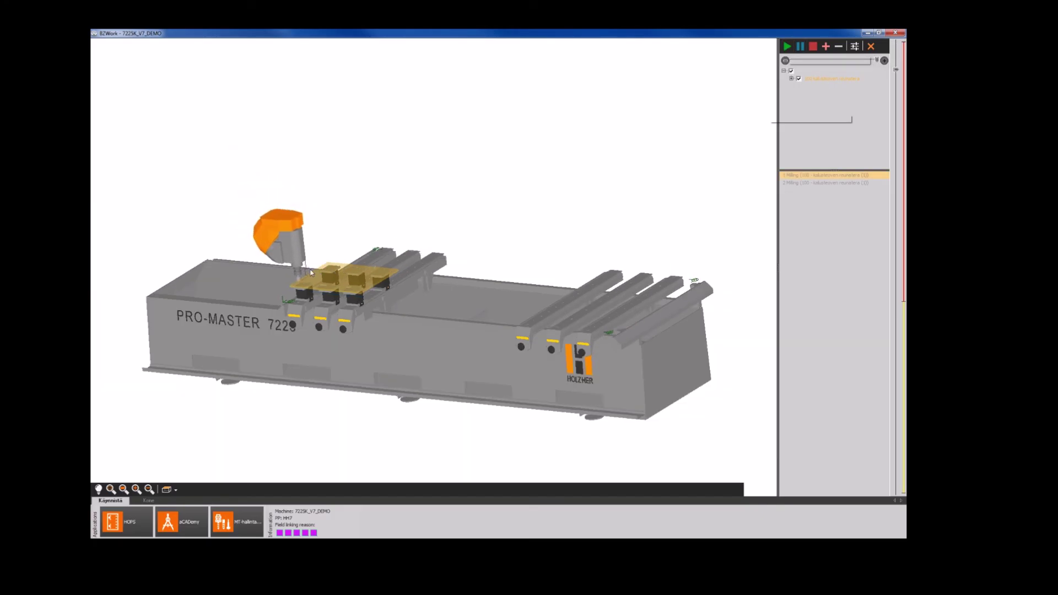
middle_drag(361, 312, 353, 321)
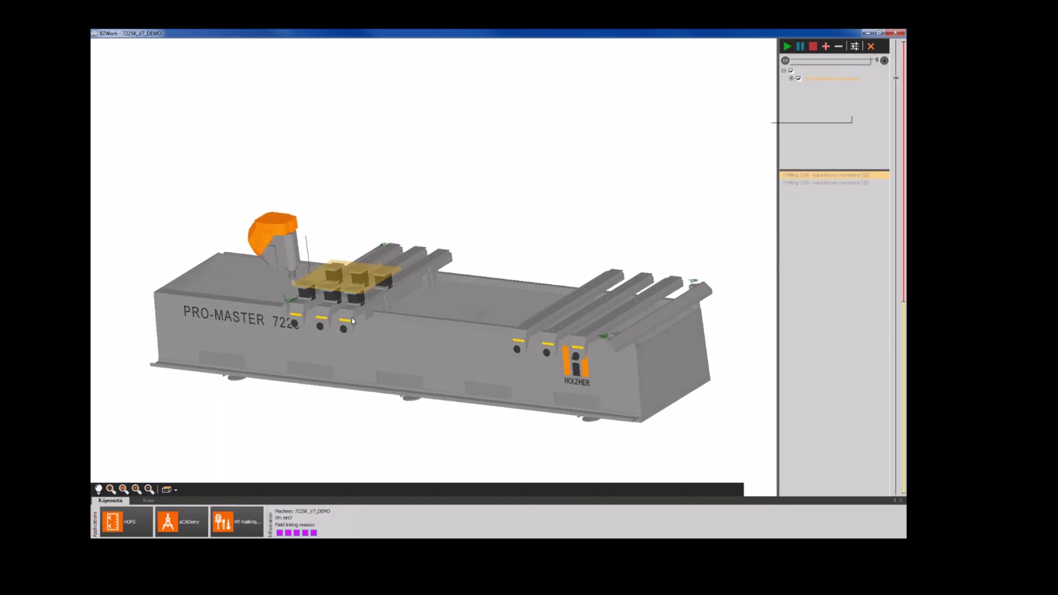